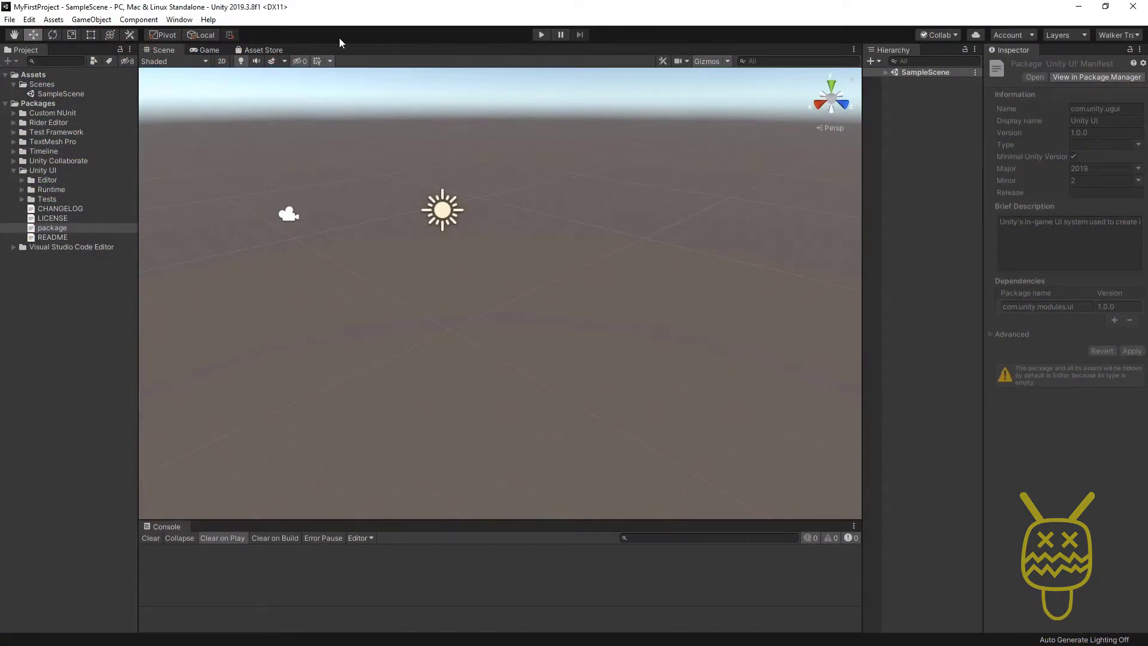
Step: Open the Asset Store and search it for "3d game kit"
{"action": "left_click", "coordinate": [259, 49]}
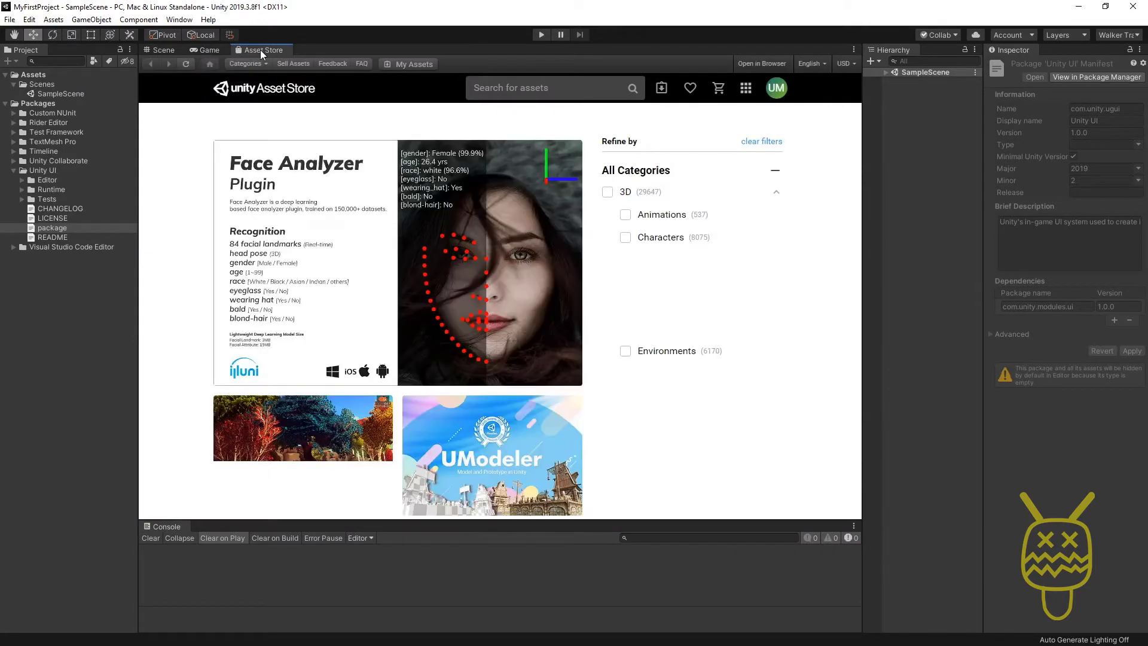
{"action": "left_click", "coordinate": [180, 20]}
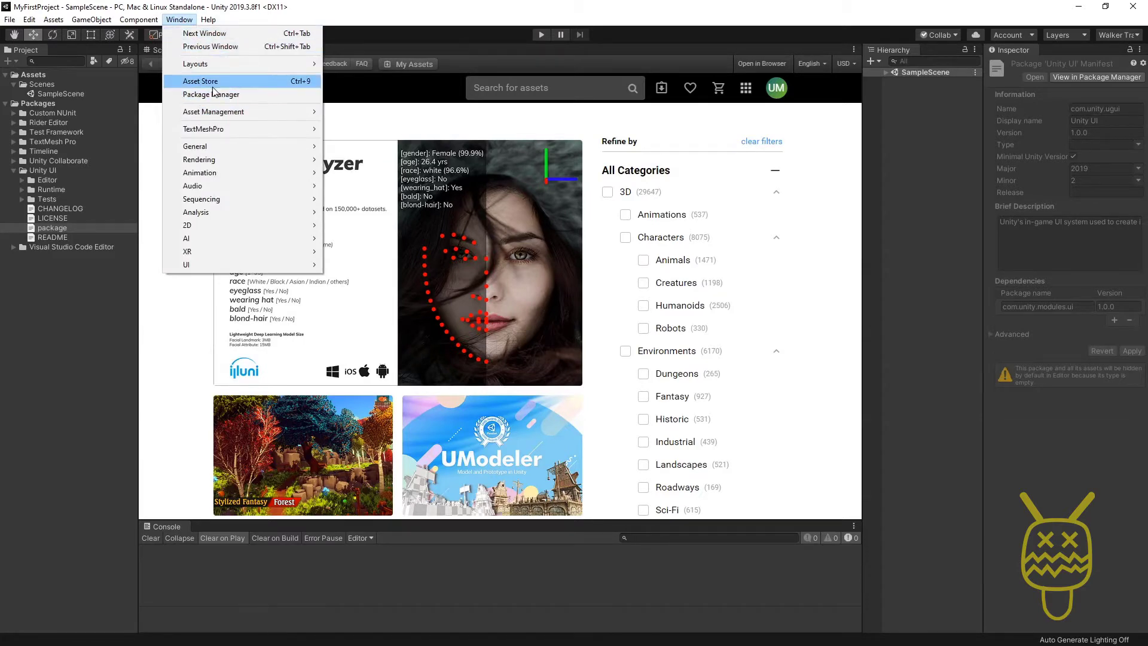
{"action": "left_click", "coordinate": [307, 87]}
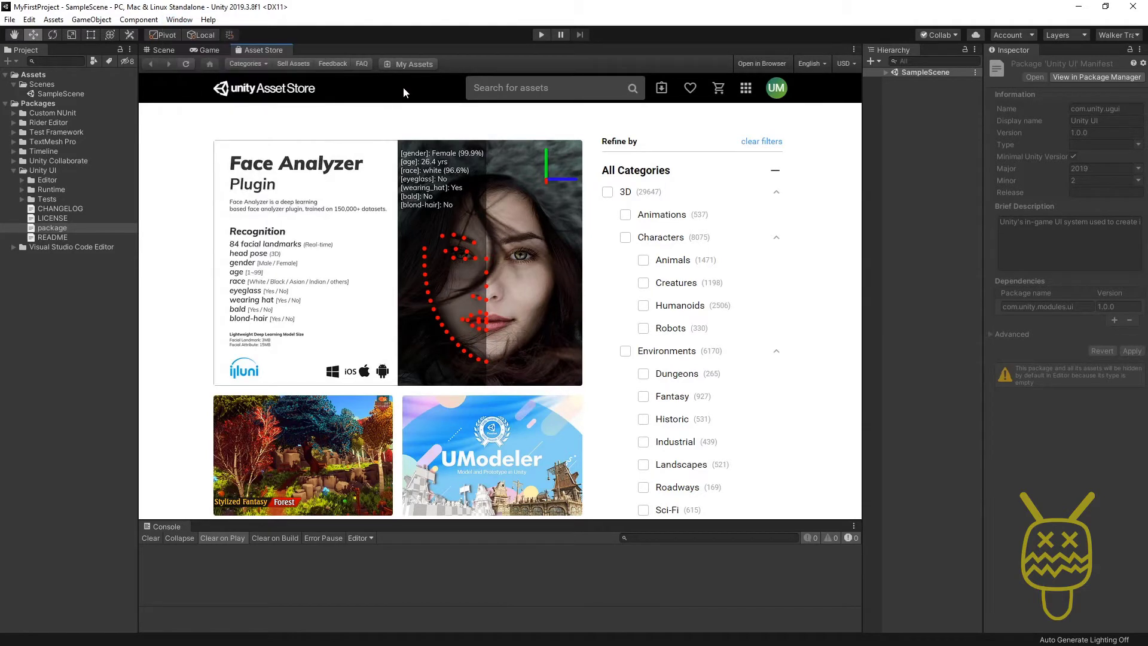
{"action": "left_click", "coordinate": [497, 90]}
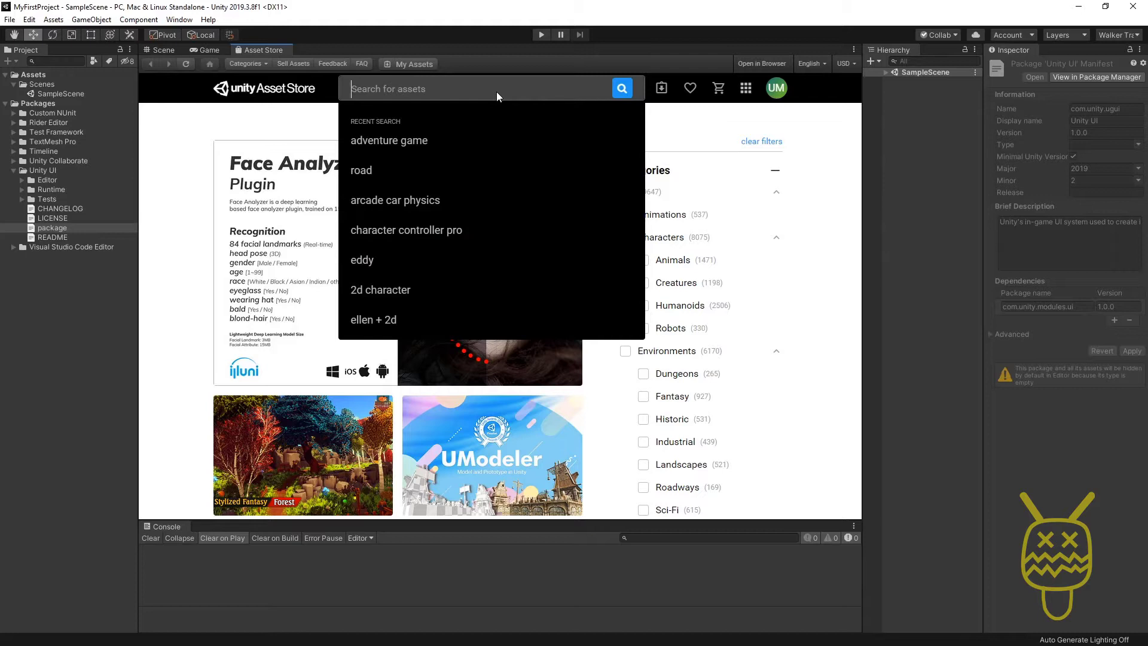
{"action": "type", "text": "3d game kit"}
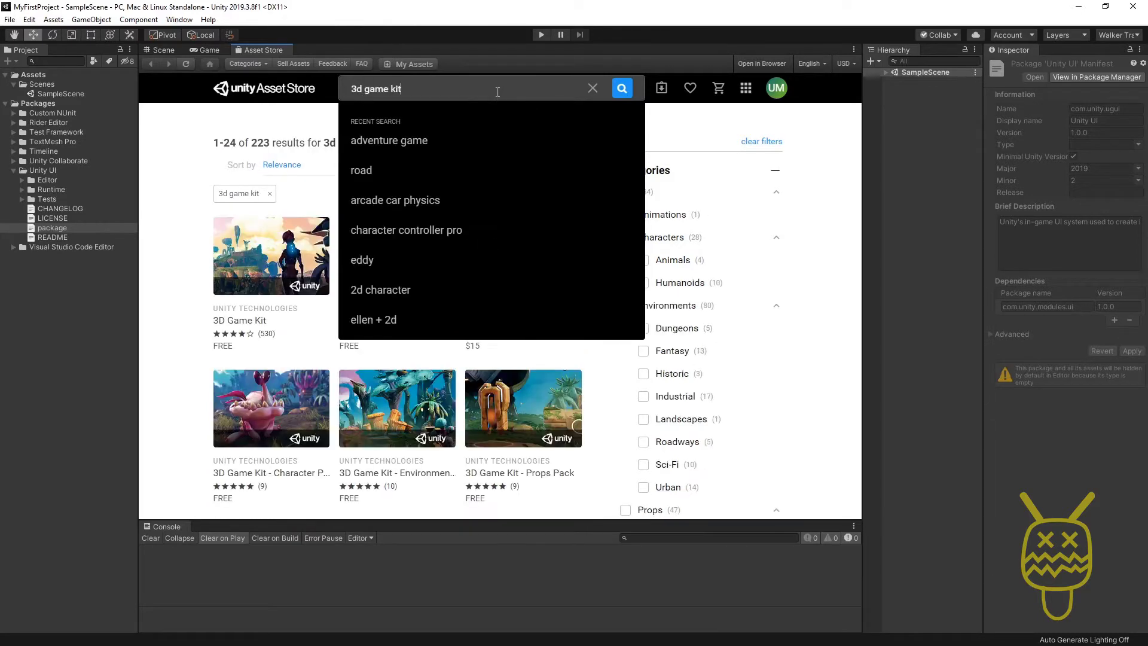
{"action": "left_click", "coordinate": [188, 145]}
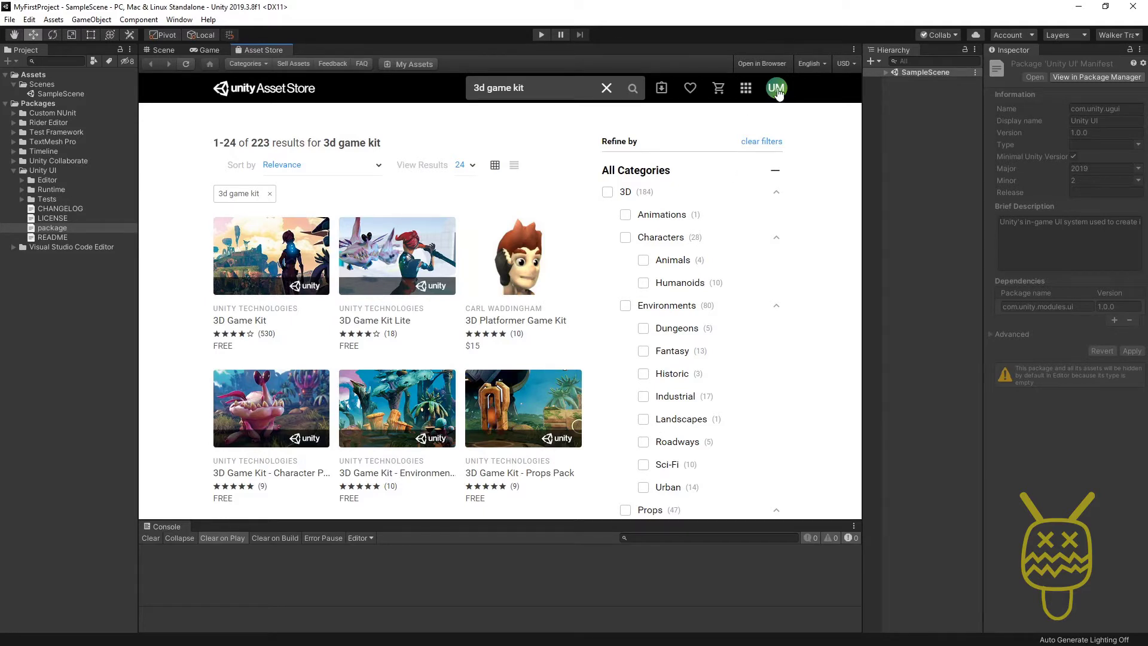
Step: Check the signed-in store account and open the 3D Game Kit page by Unity Technologies from the search results
{"action": "left_click", "coordinate": [776, 89]}
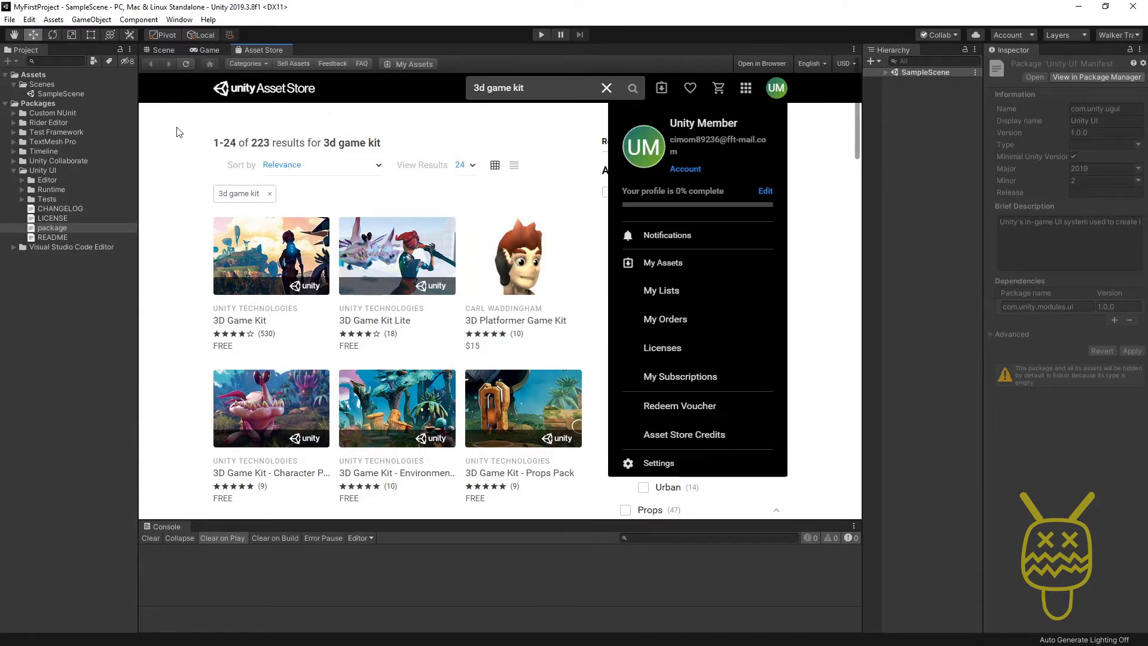
{"action": "left_click", "coordinate": [159, 160]}
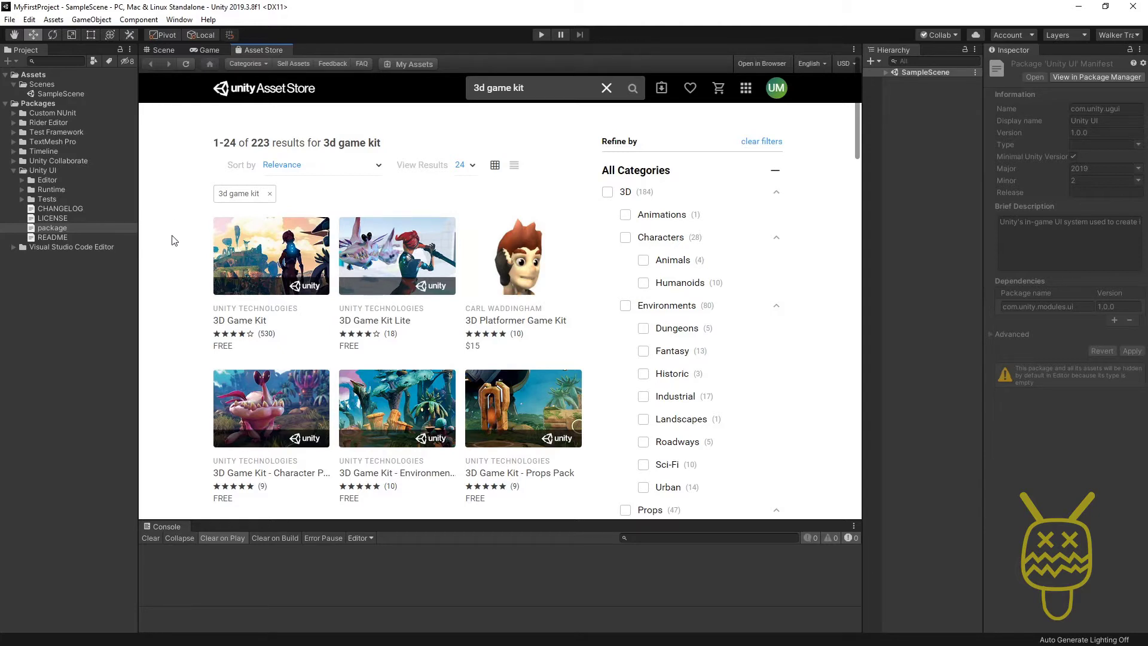
{"action": "left_click", "coordinate": [239, 325]}
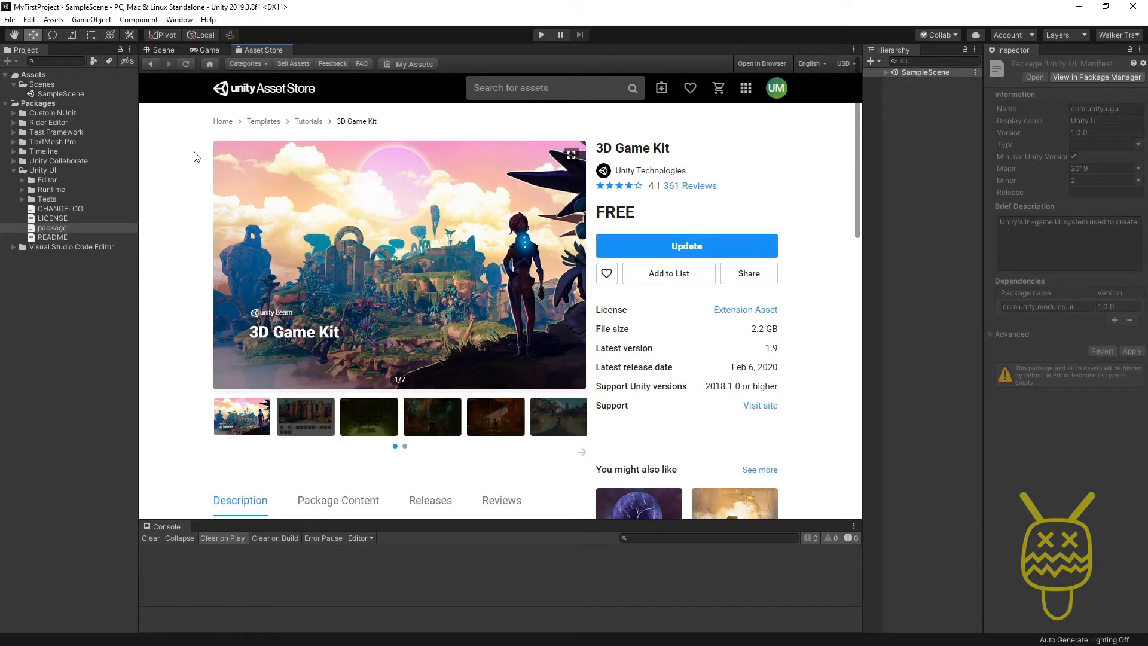
Step: Examine the 3D Game Kit's supported Unity versions and its price on the asset page
{"action": "scroll", "coordinate": [193, 154], "scroll_direction": "down", "scroll_amount": 1}
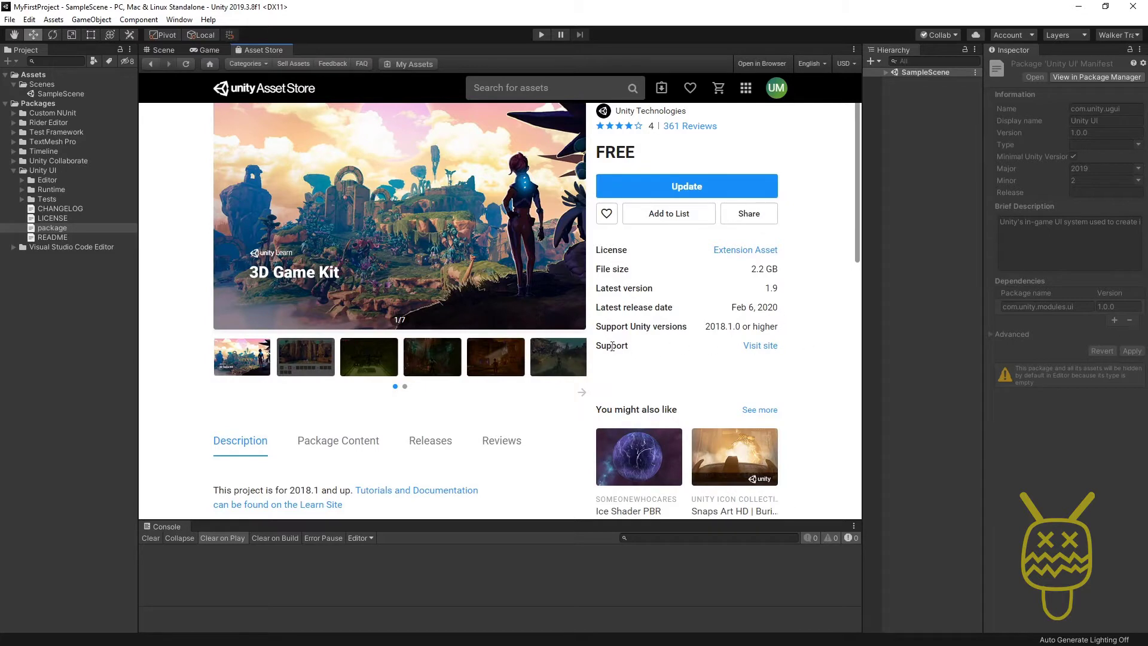
{"action": "mouse_move", "coordinate": [609, 327]}
{"action": "left_mouse_down"}
{"action": "mouse_move", "coordinate": [777, 329]}
{"action": "mouse_move", "coordinate": [598, 323]}
{"action": "left_mouse_up"}
{"action": "left_click", "coordinate": [777, 328]}
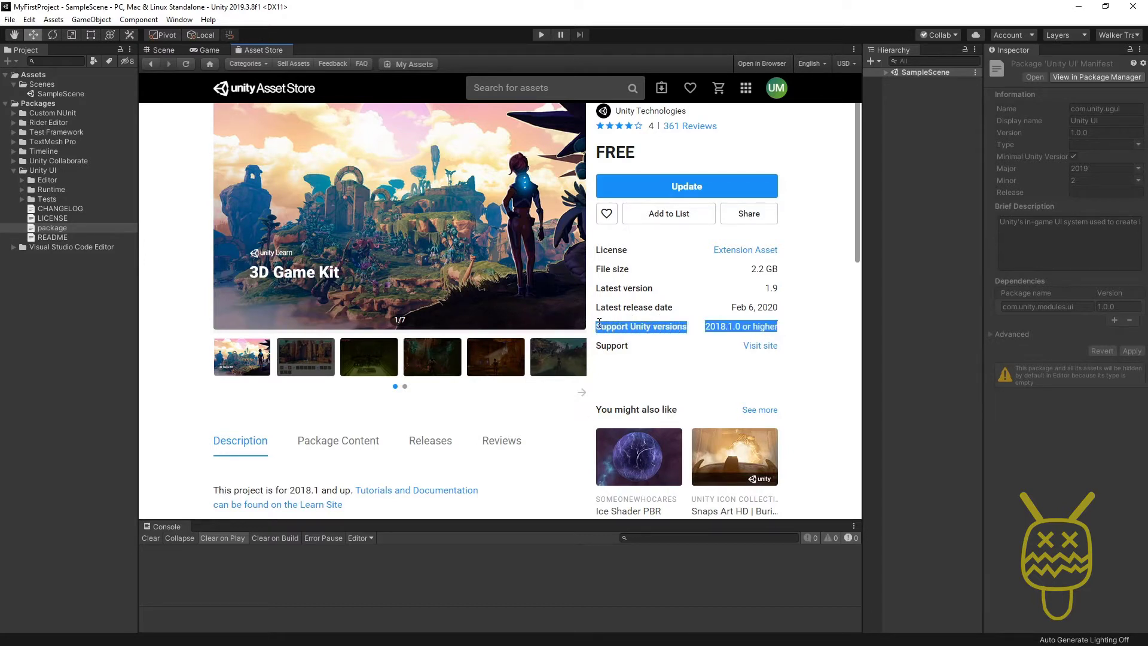
{"action": "double_click", "coordinate": [613, 328]}
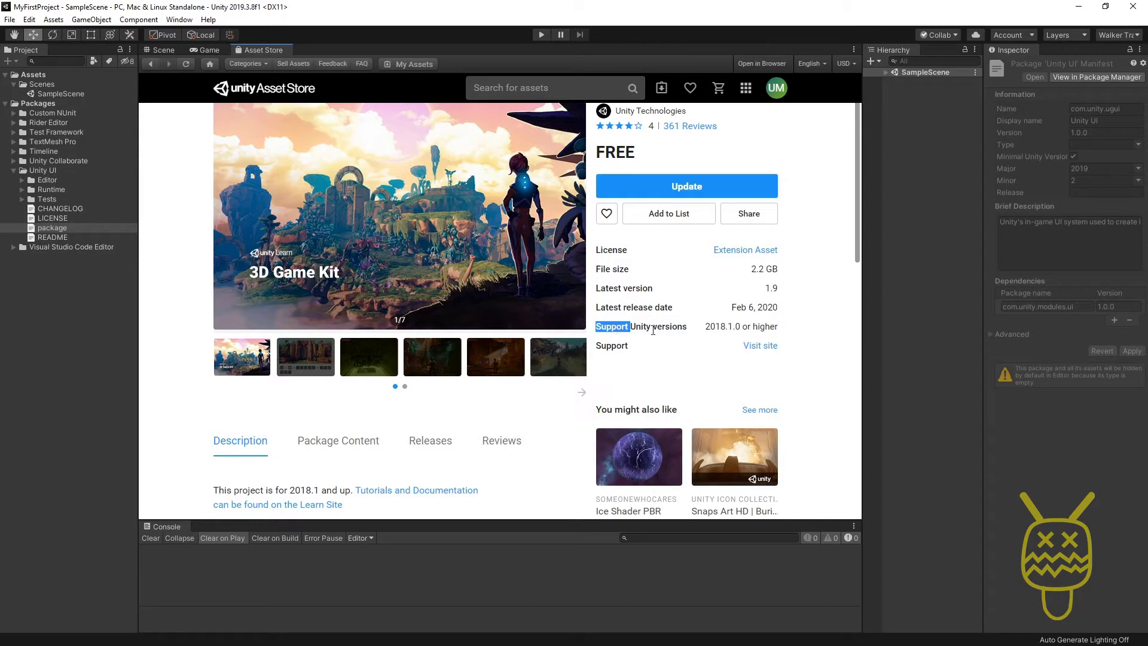
{"action": "double_click", "coordinate": [716, 327]}
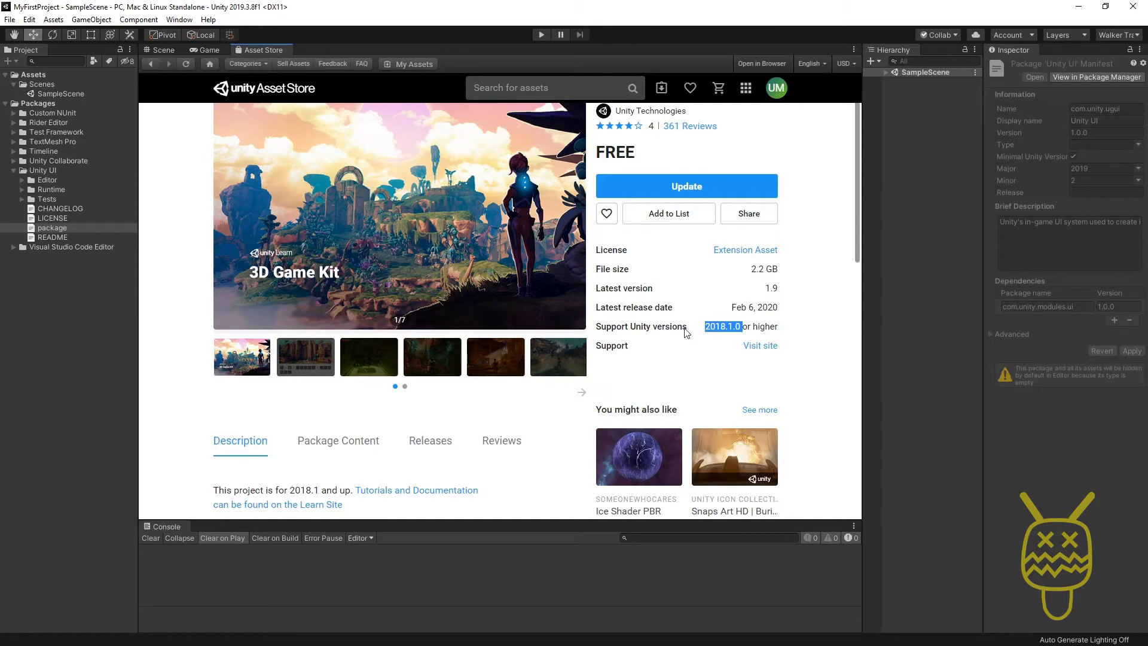
{"action": "left_click_drag", "start_coordinate": [596, 326], "coordinate": [687, 327]}
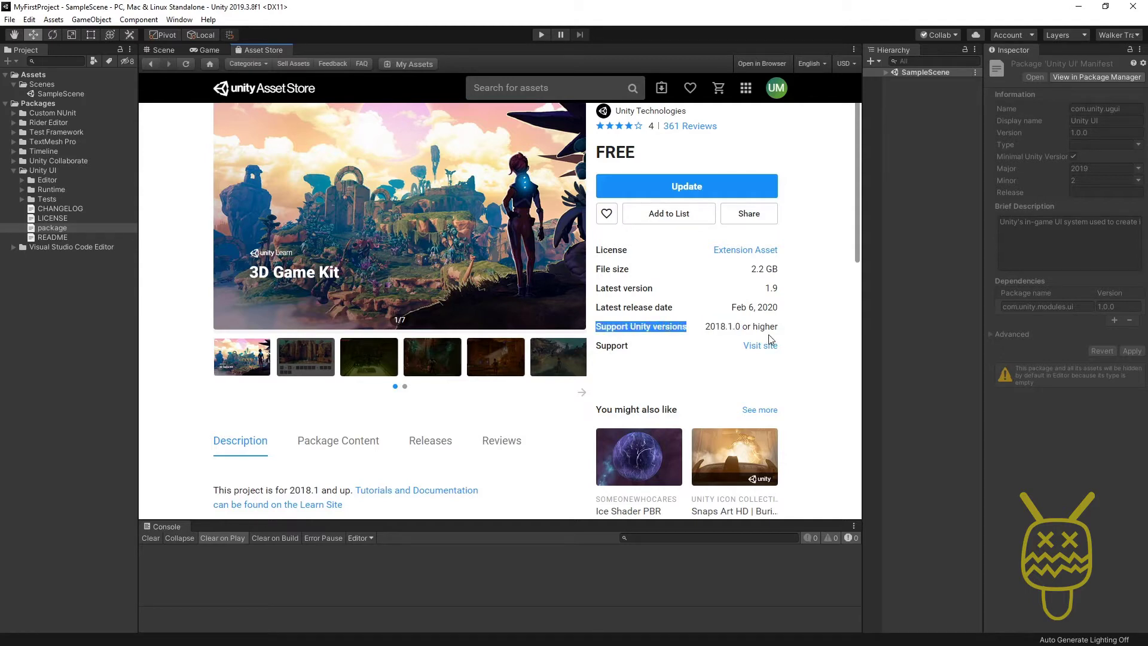
{"action": "left_click", "coordinate": [719, 327]}
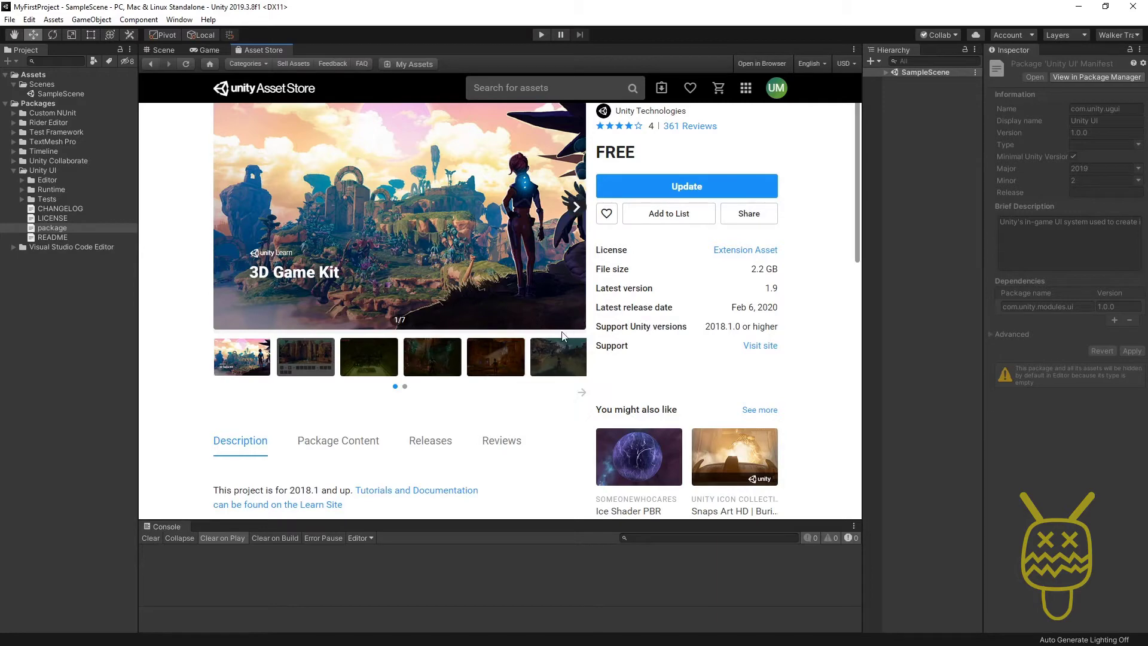
{"action": "scroll", "coordinate": [568, 332], "scroll_direction": "up", "scroll_amount": 1}
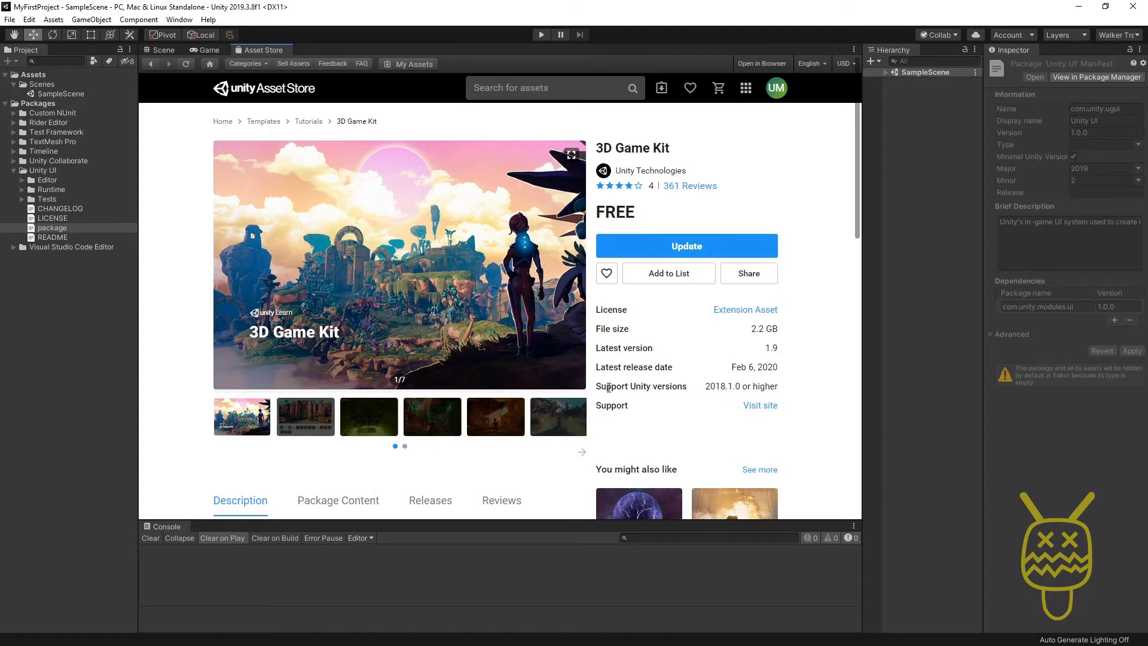
{"action": "left_click_drag", "start_coordinate": [610, 386], "coordinate": [675, 385]}
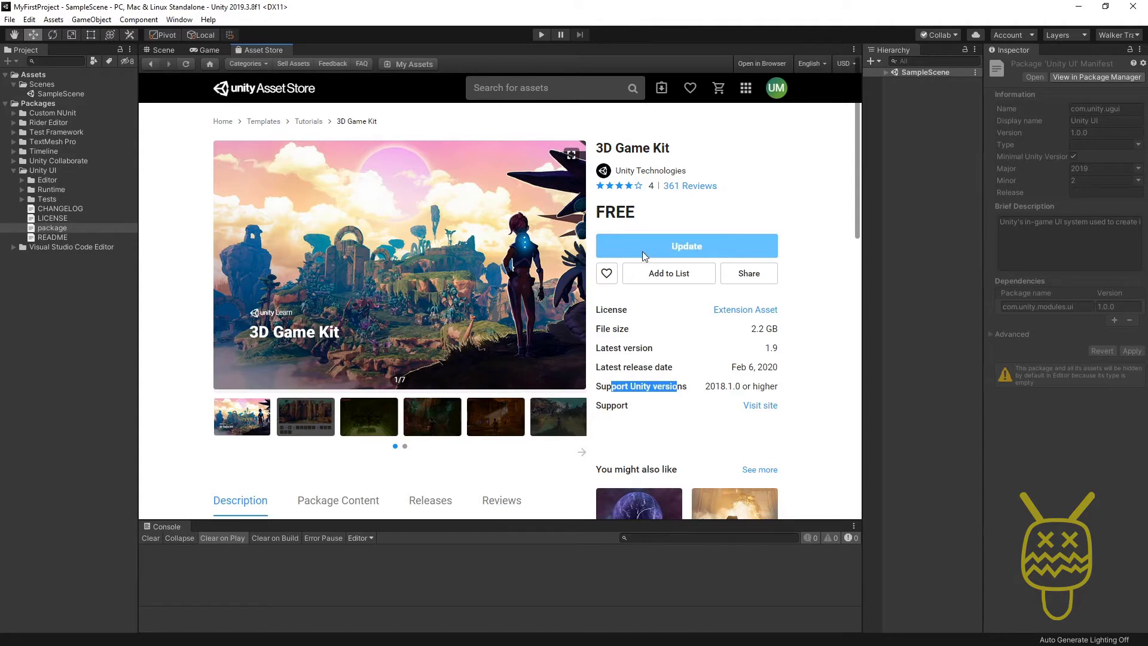
{"action": "left_click", "coordinate": [611, 212]}
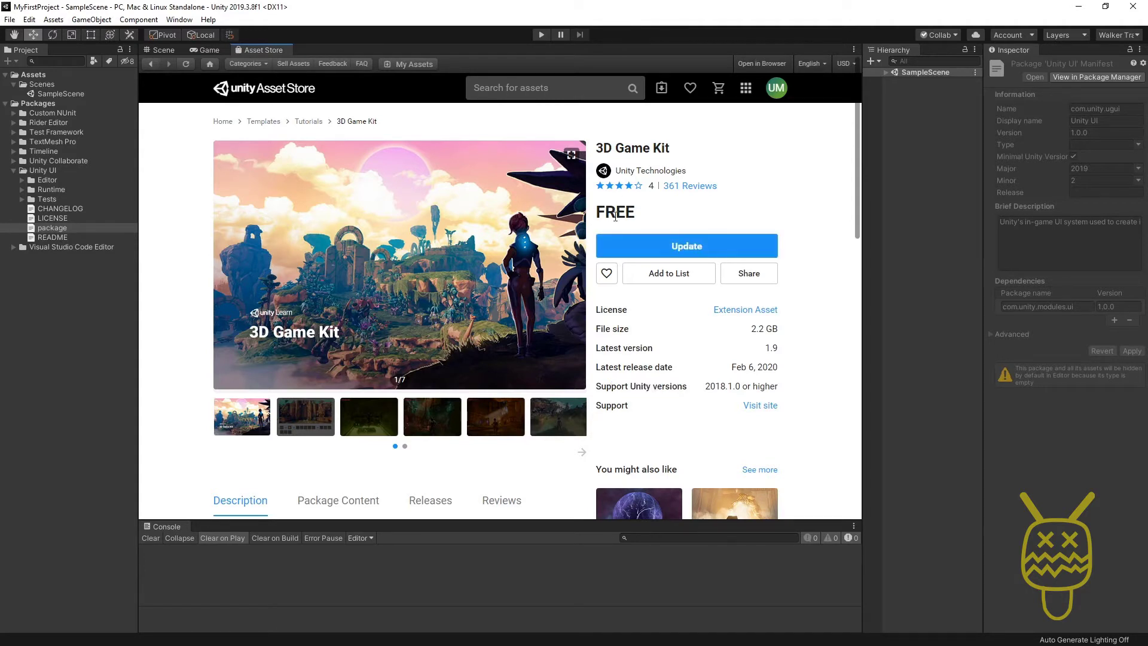
{"action": "double_click", "coordinate": [611, 212]}
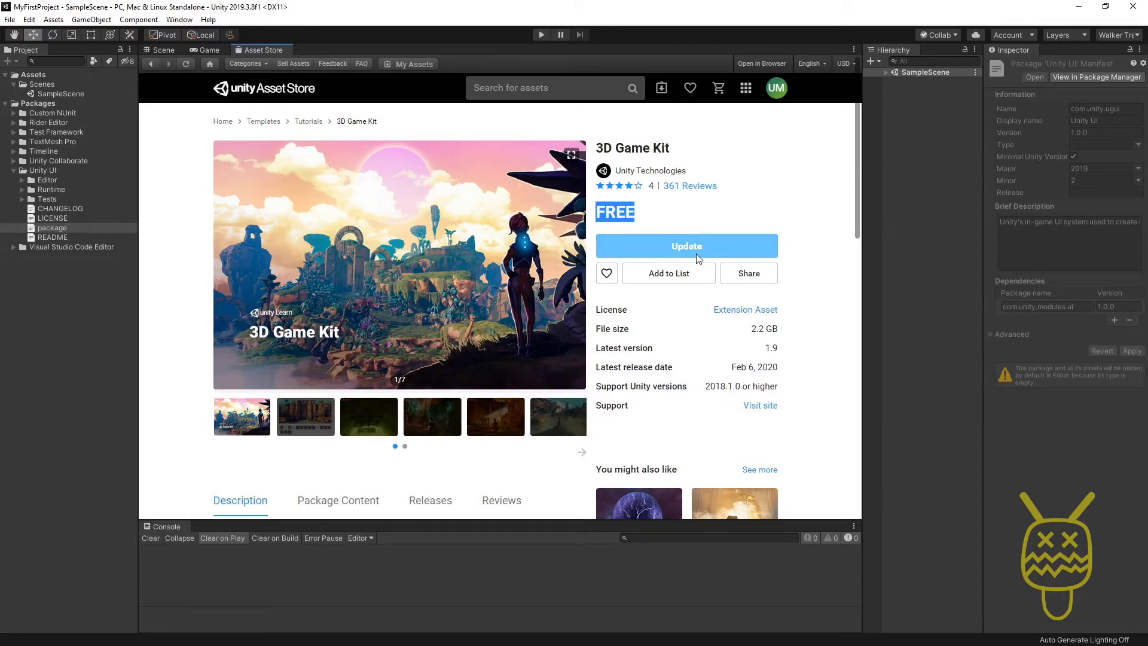
{"action": "left_click", "coordinate": [812, 222]}
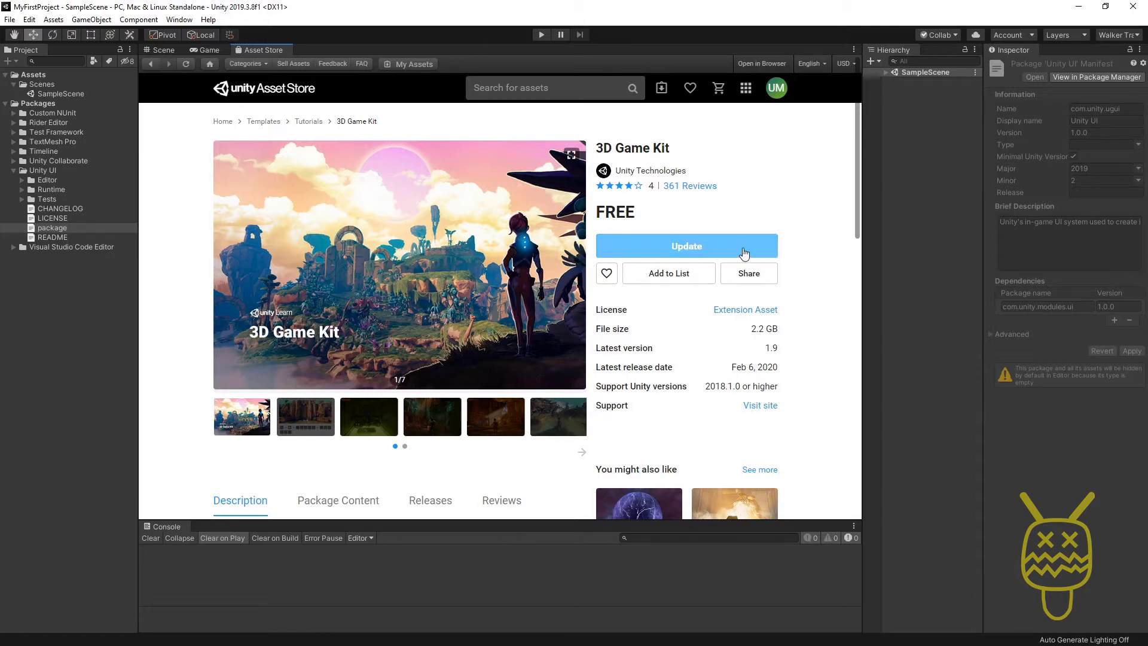
Step: Update the 3D Game Kit asset to its latest version, accepting the Asset Store Terms of Service
{"action": "left_click", "coordinate": [682, 251]}
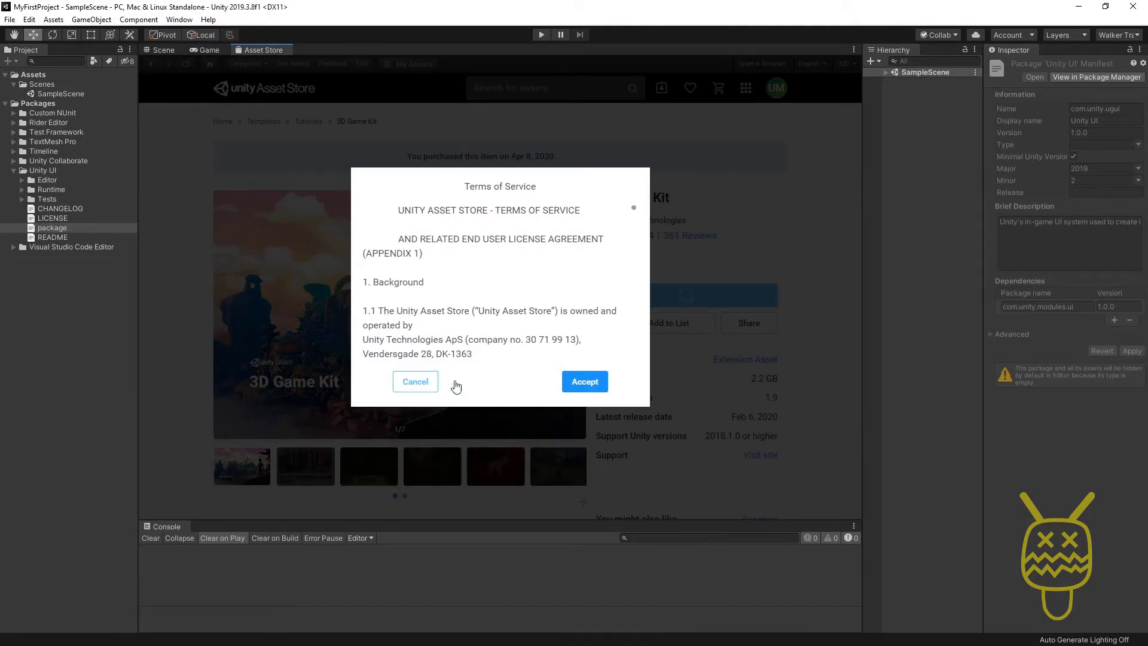
{"action": "left_click", "coordinate": [584, 385]}
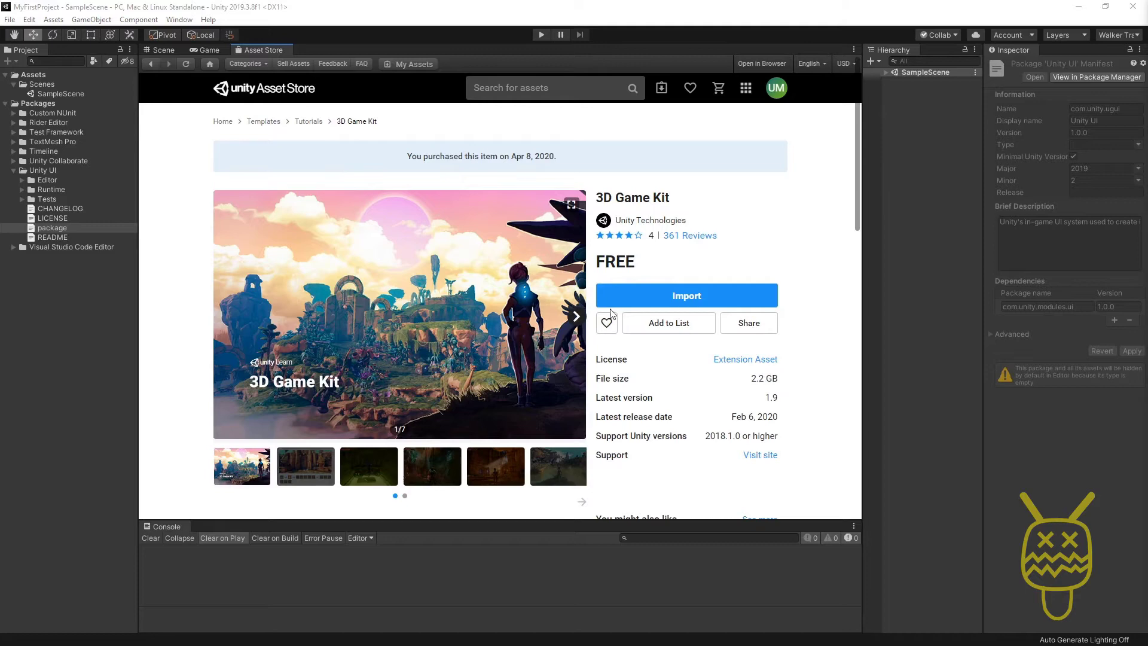
Step: Import all 3D Game Kit files into the project, installing the Package Manager dependencies and acknowledging the automatic quality setting
{"action": "left_click", "coordinate": [688, 302]}
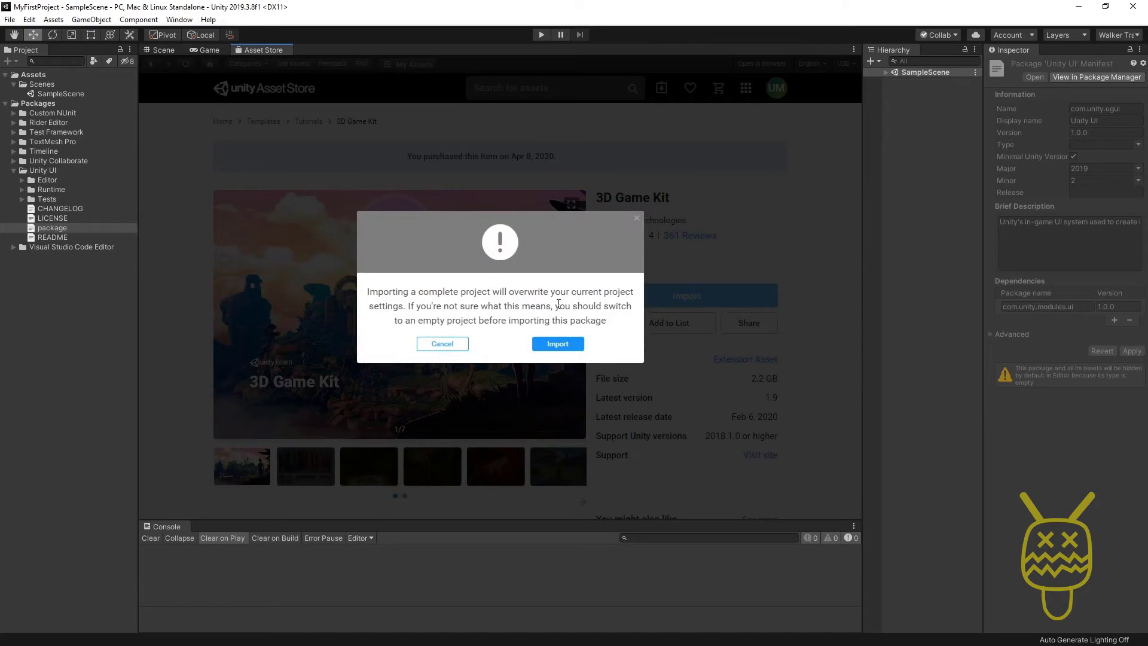
{"action": "left_click", "coordinate": [555, 345]}
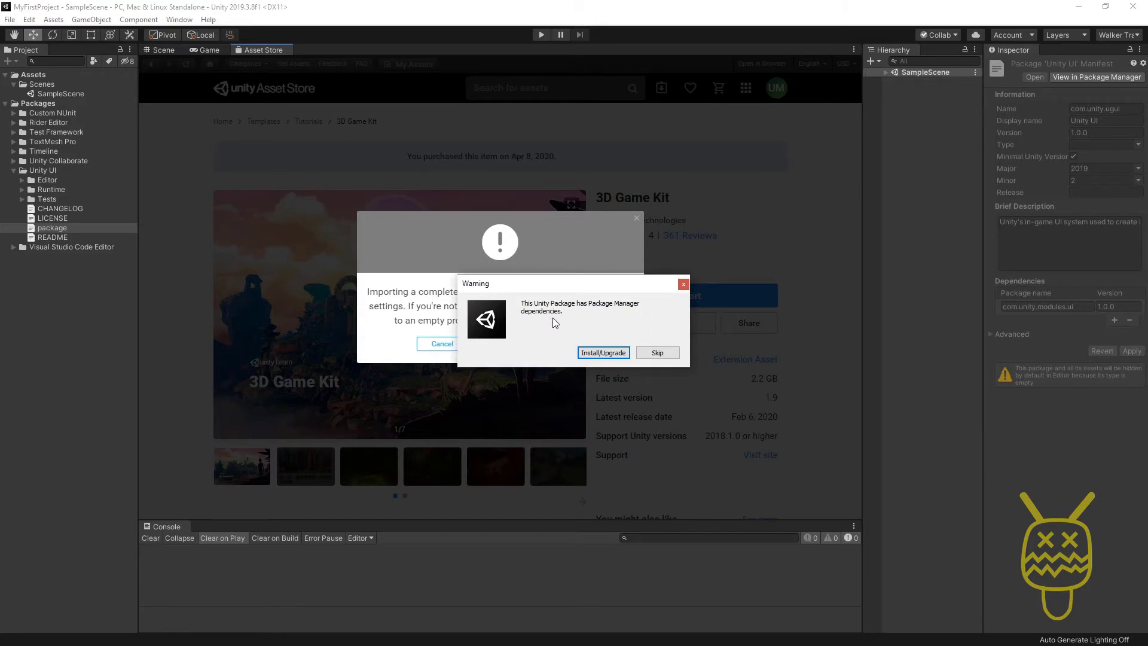
{"action": "left_click", "coordinate": [601, 352]}
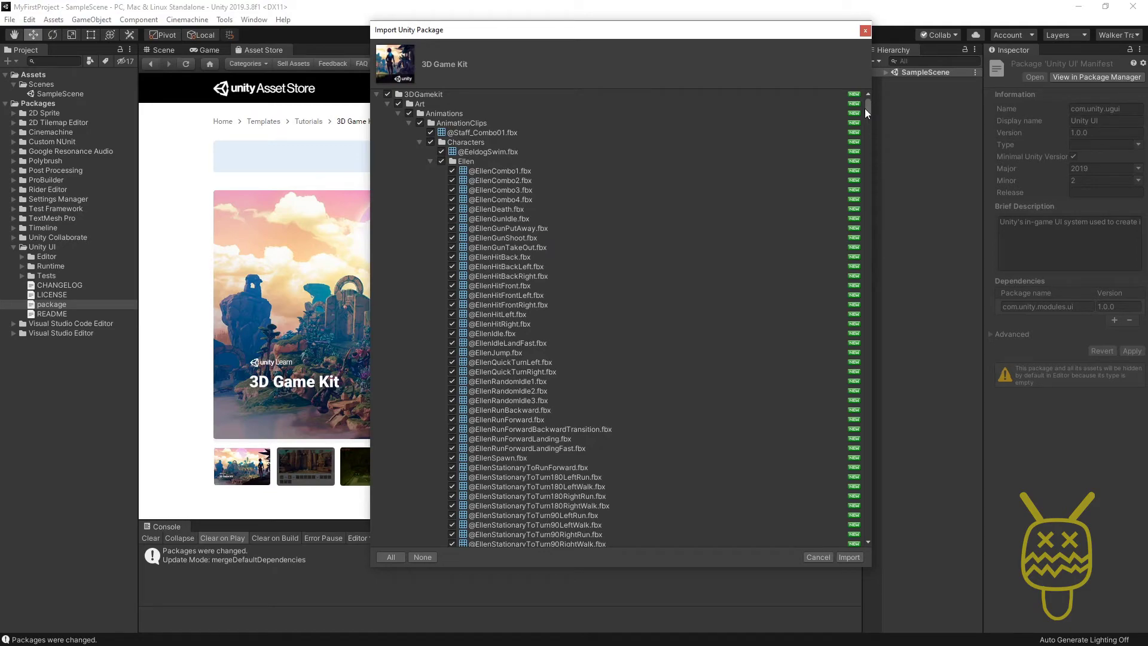
{"action": "left_click_drag", "start_coordinate": [864, 109], "coordinate": [871, 483]}
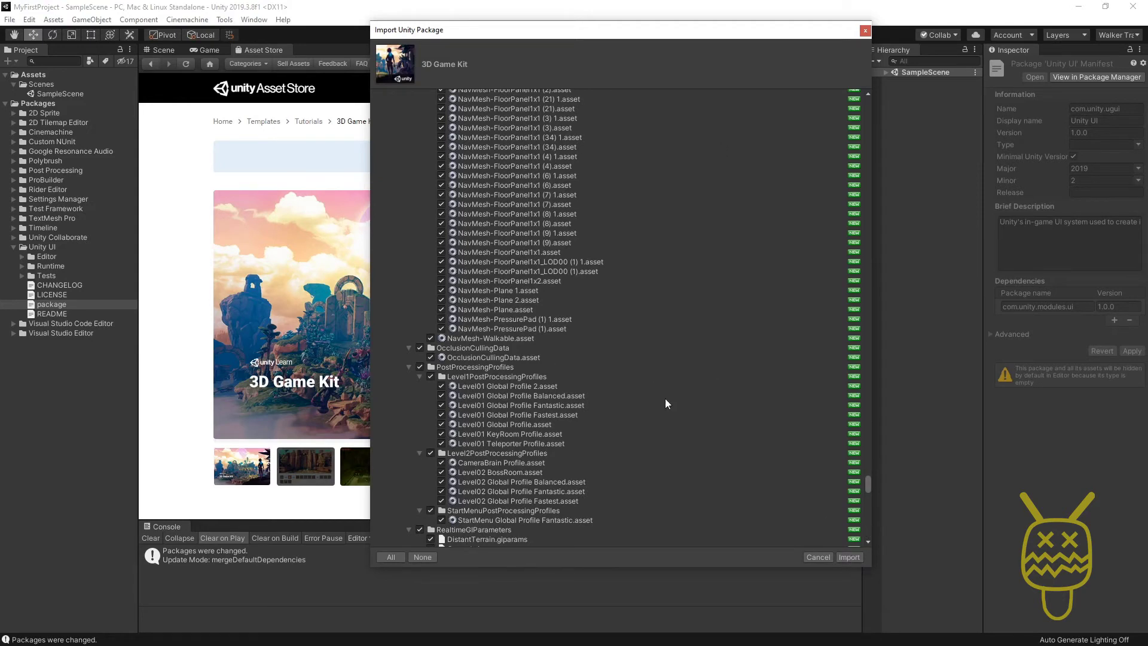
{"action": "left_click", "coordinate": [850, 556]}
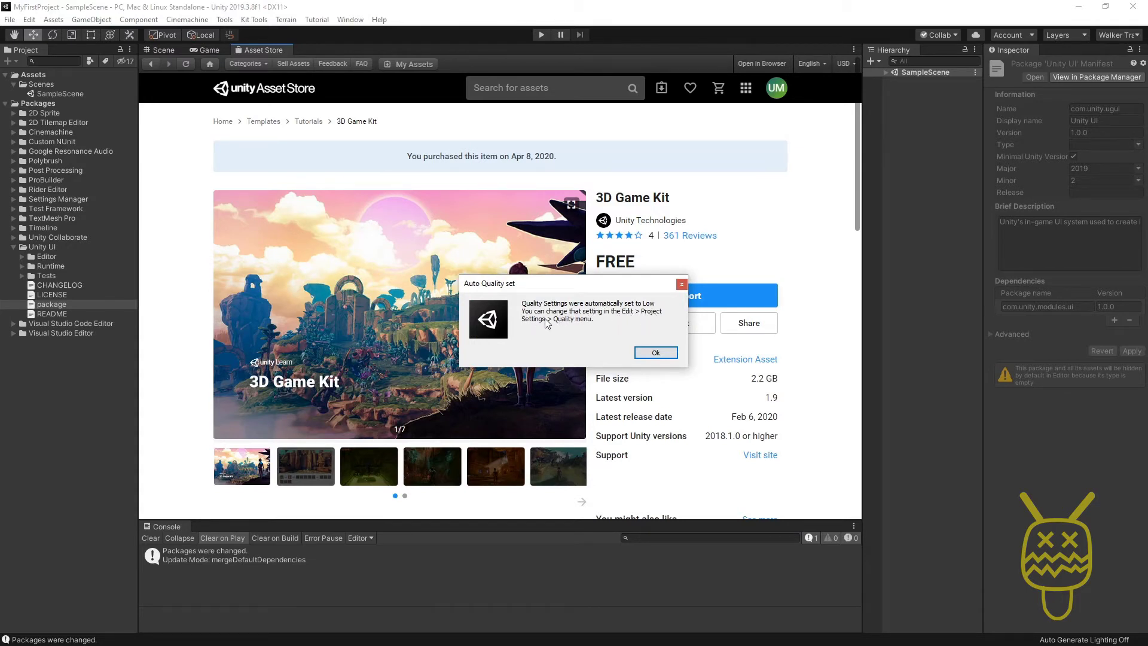
{"action": "left_click", "coordinate": [656, 353]}
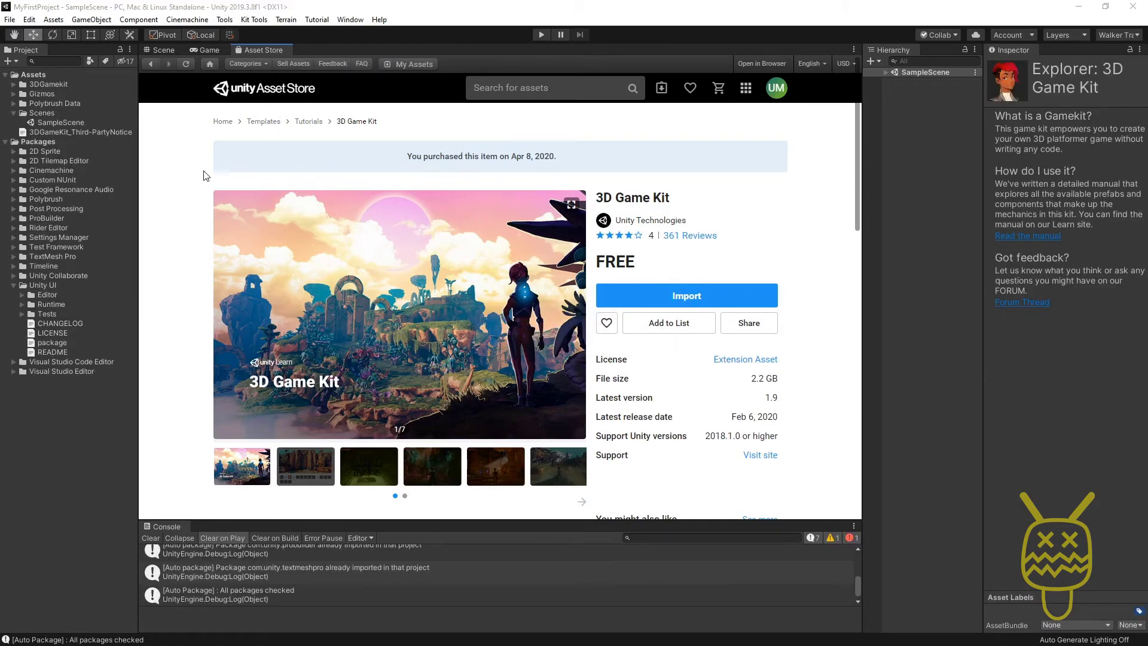
Step: Collapse the Packages folder and the Scenes folder directly under Assets in the project tree
{"action": "left_click", "coordinate": [26, 75]}
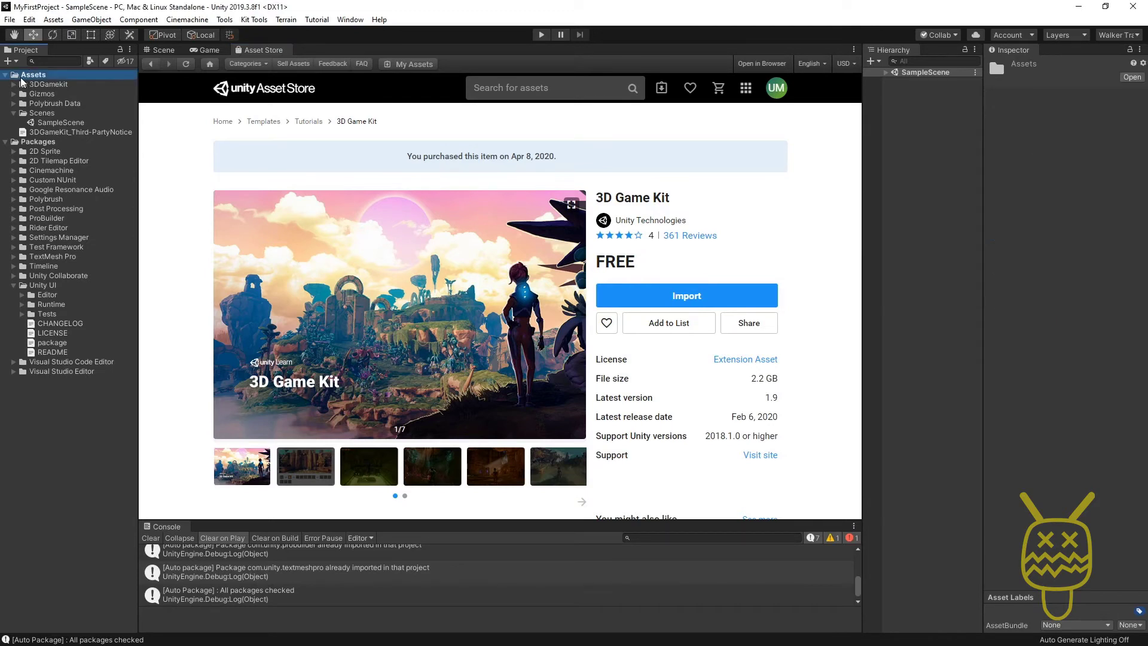
{"action": "left_click", "coordinate": [54, 84]}
{"action": "left_click", "coordinate": [8, 144]}
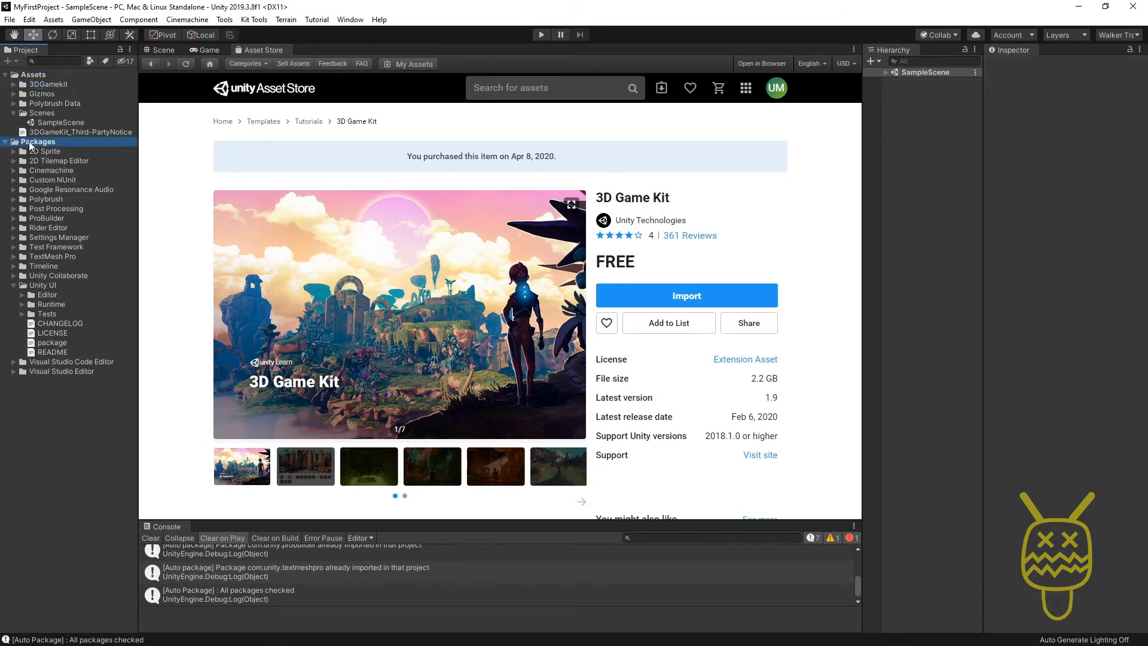
{"action": "left_click", "coordinate": [5, 142]}
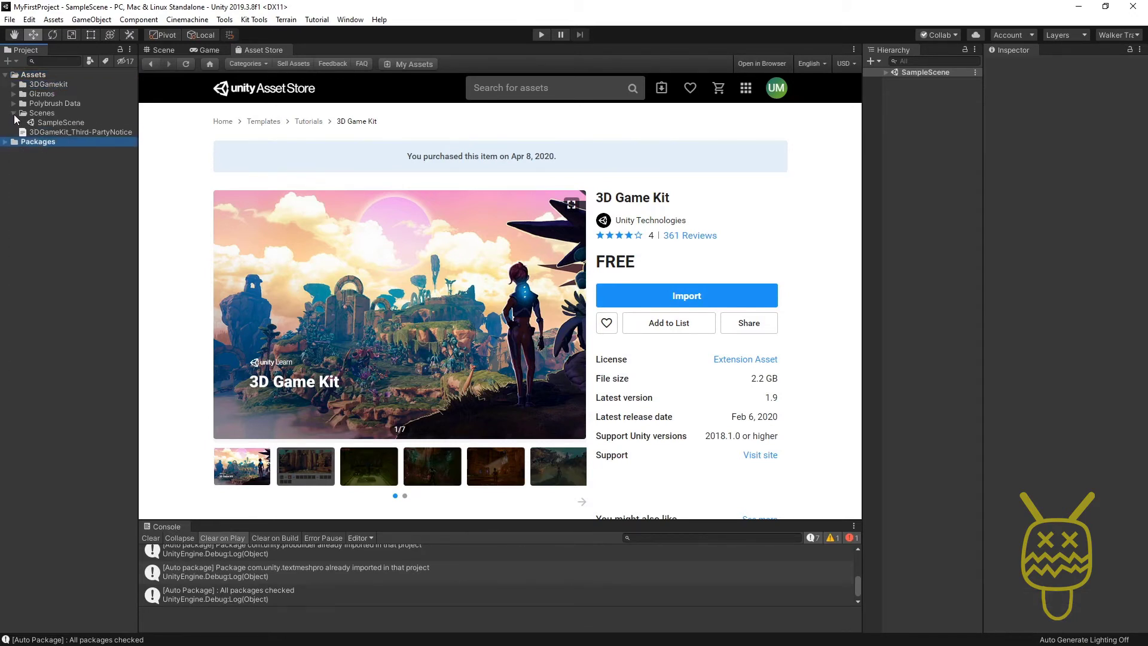
{"action": "left_click", "coordinate": [14, 113]}
Step: Expand the imported 3DGamekit folder and its Scenes subfolder to show the kit's scenes
{"action": "left_click", "coordinate": [28, 86]}
{"action": "left_click", "coordinate": [15, 85]}
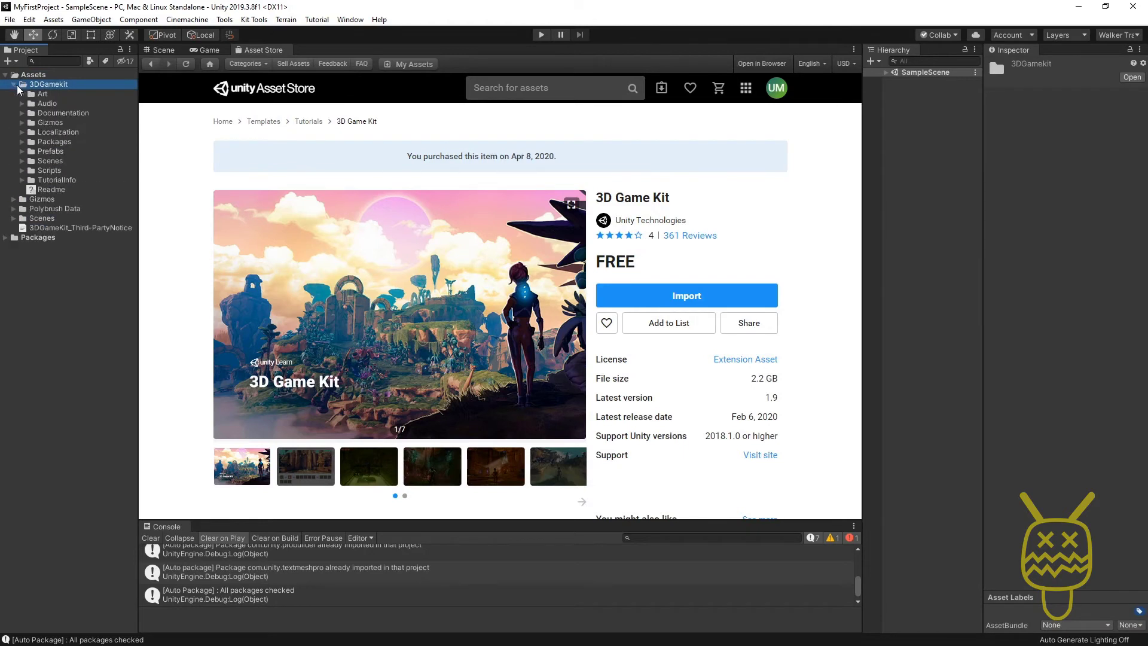
{"action": "left_click", "coordinate": [50, 94]}
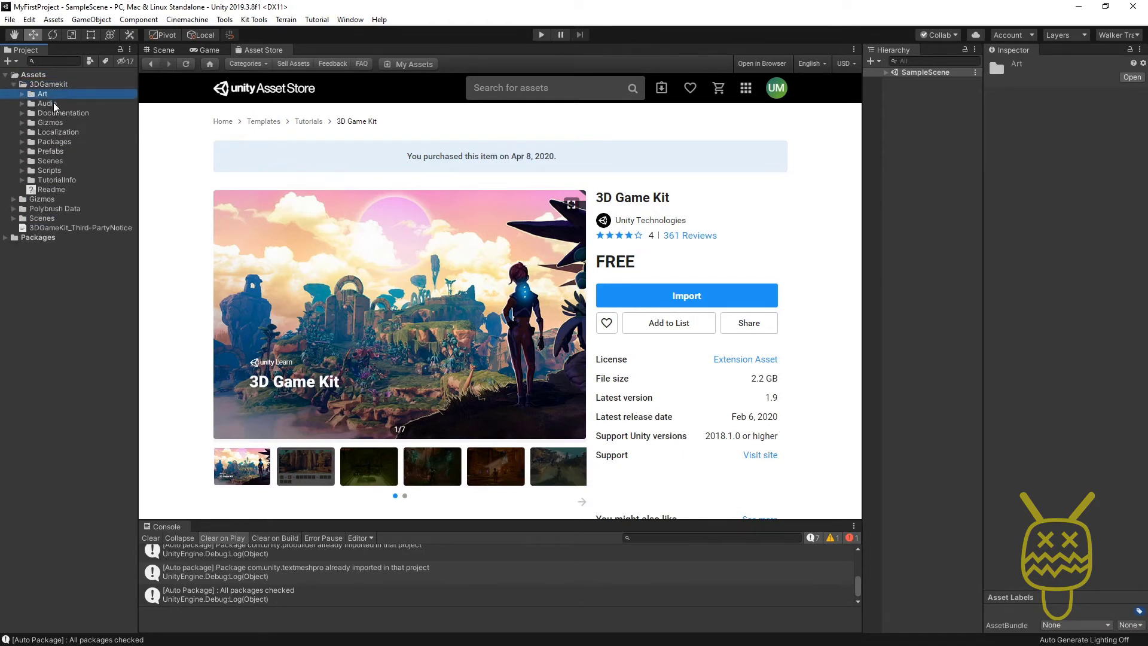
{"action": "left_click", "coordinate": [52, 161]}
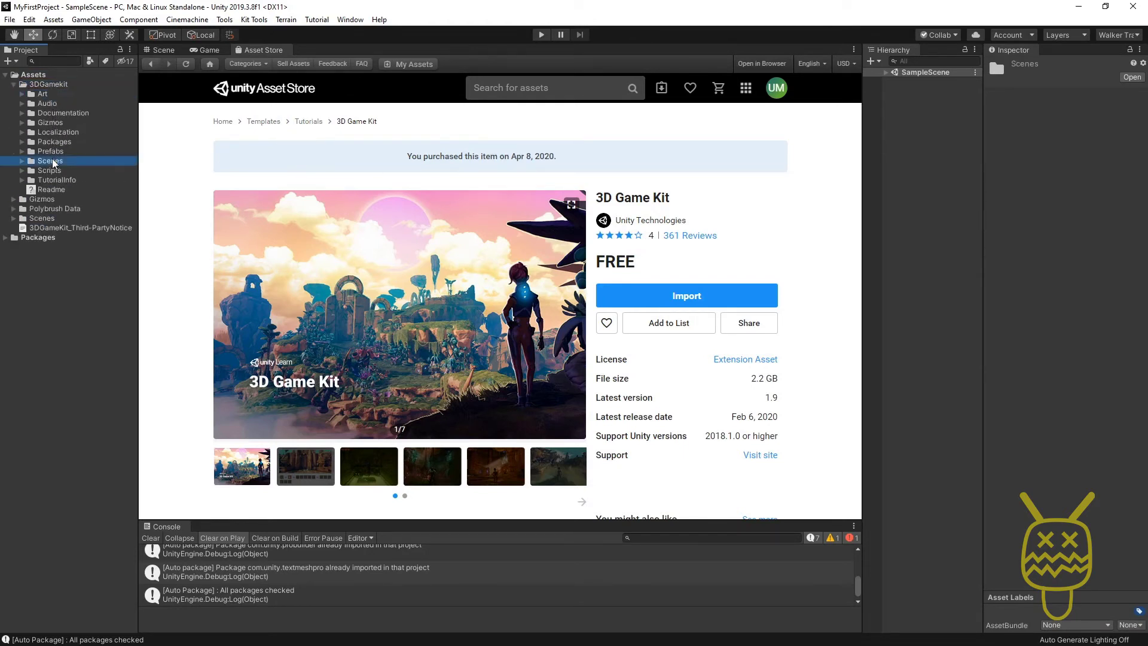
{"action": "left_click", "coordinate": [50, 173]}
{"action": "left_click", "coordinate": [23, 162]}
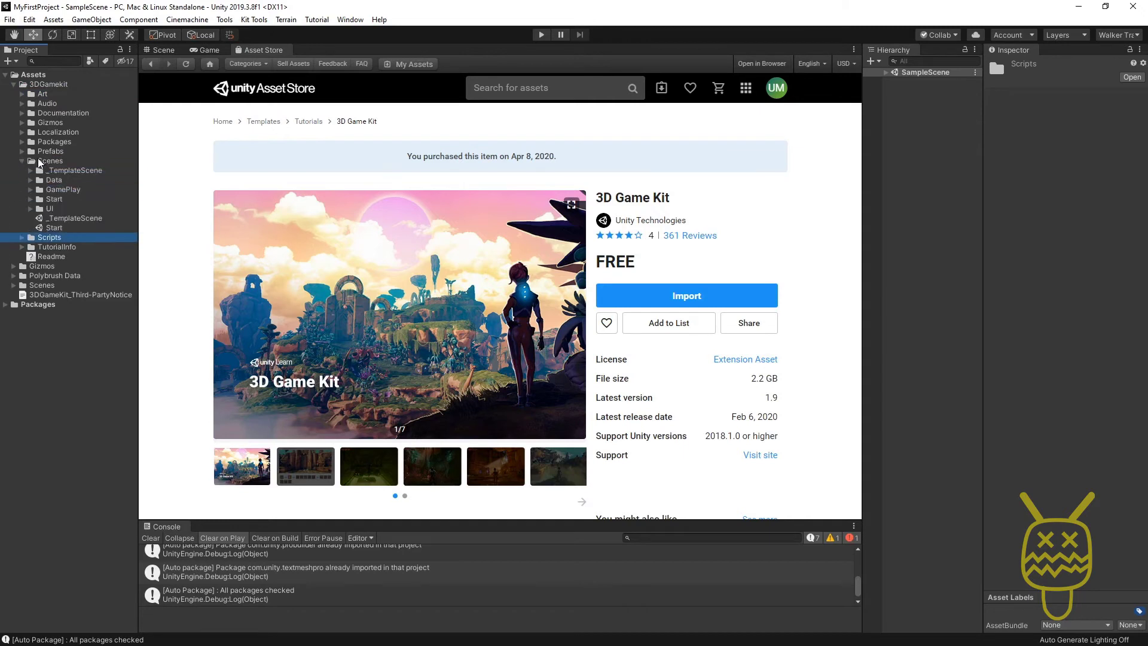
Step: Open the Level1 scene from the kit's Scenes/GamePlay folder and look over its environment in the Scene view
{"action": "left_click", "coordinate": [43, 165]}
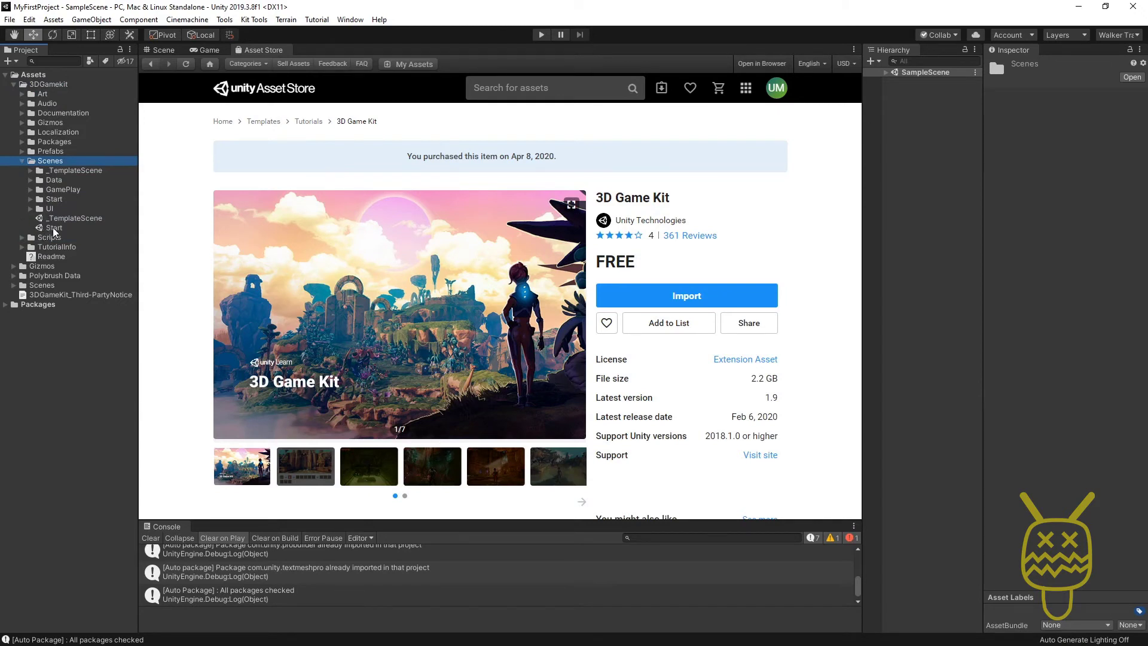
{"action": "left_click", "coordinate": [31, 190]}
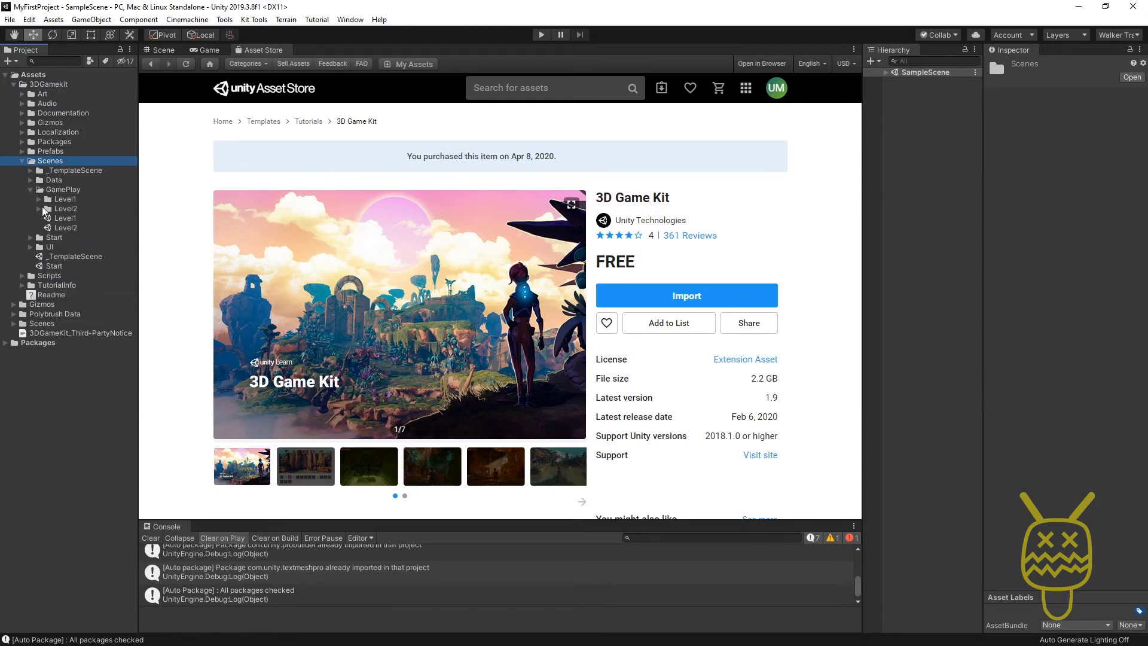
{"action": "left_click", "coordinate": [64, 219]}
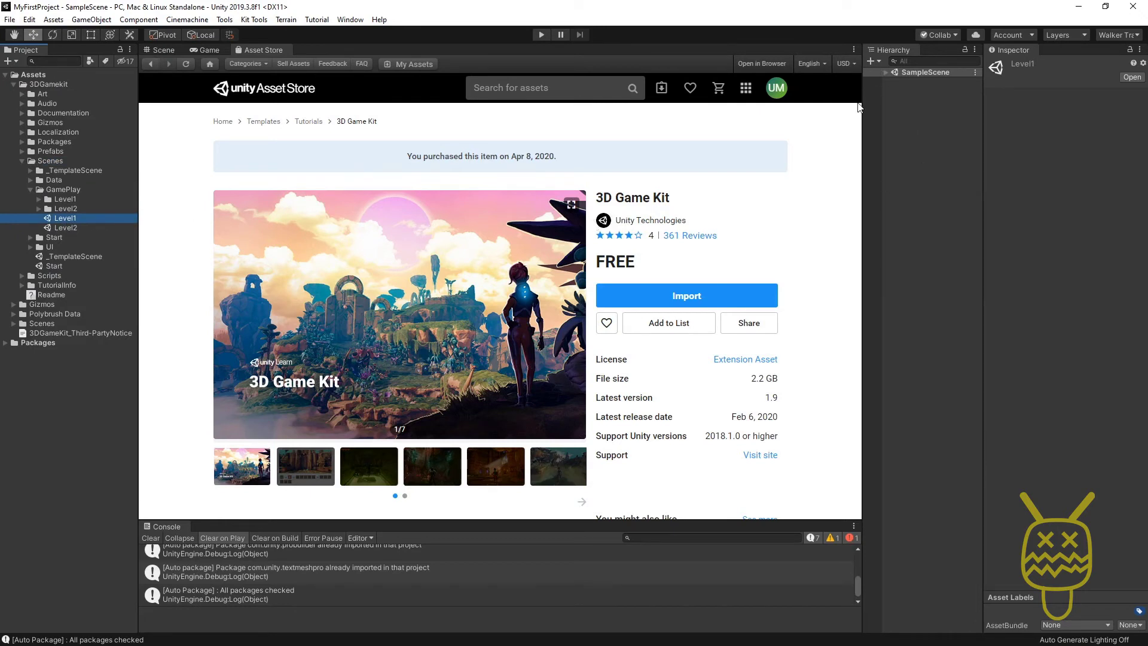
{"action": "double_click", "coordinate": [66, 219]}
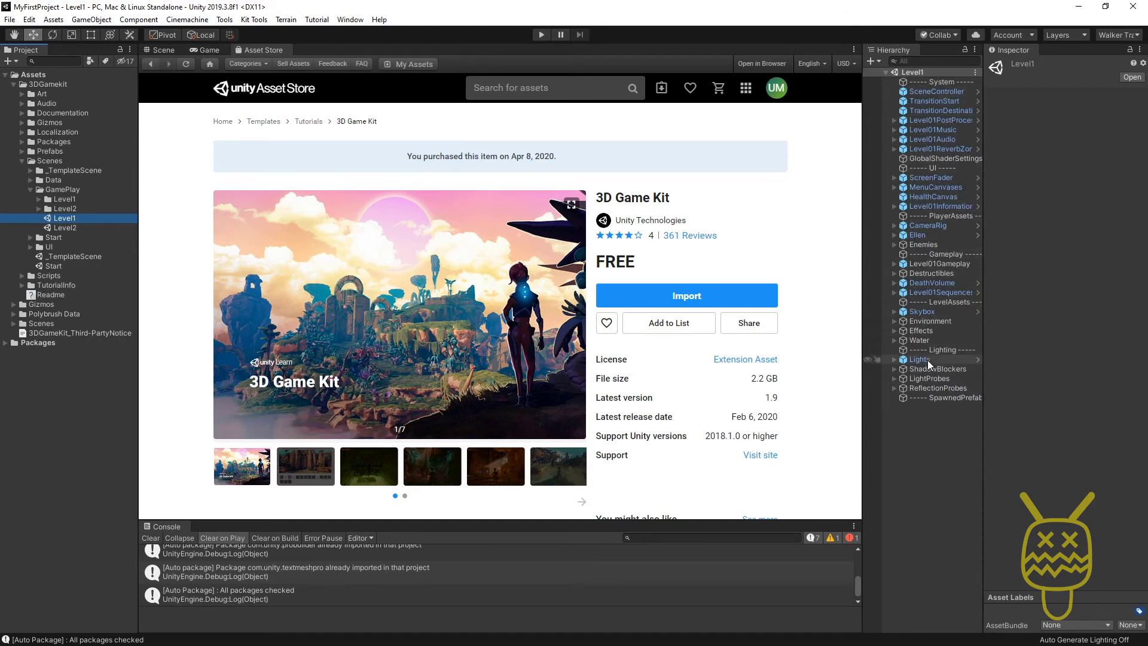
{"action": "left_click", "coordinate": [157, 52]}
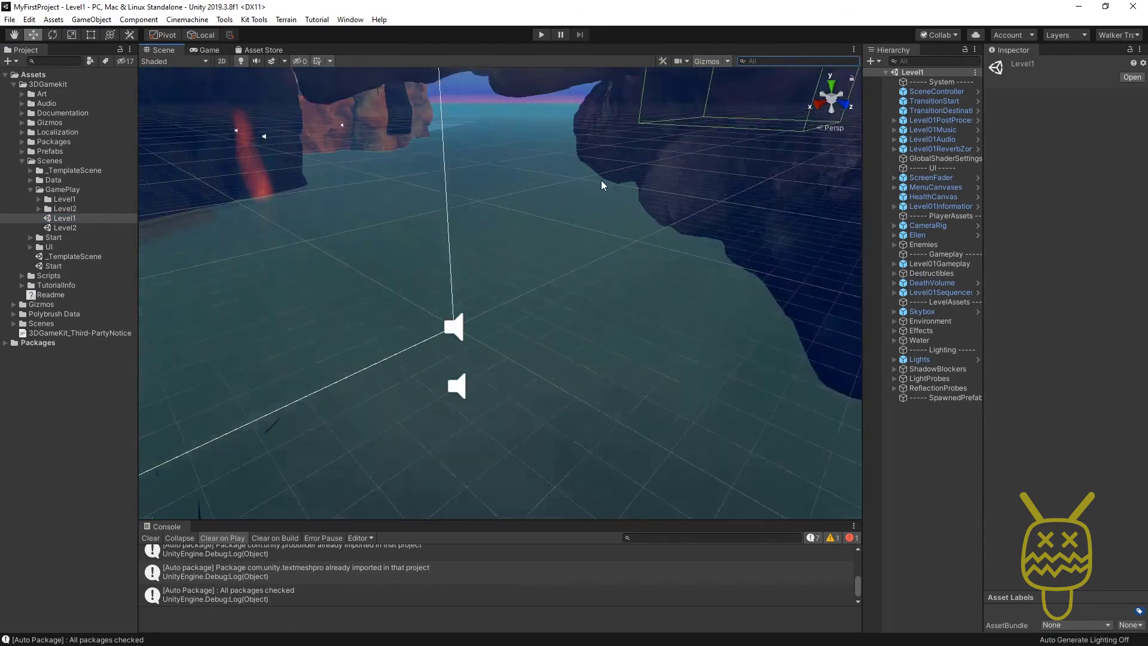
{"action": "right_click_drag", "start_coordinate": [602, 185], "coordinate": [652, 299]}
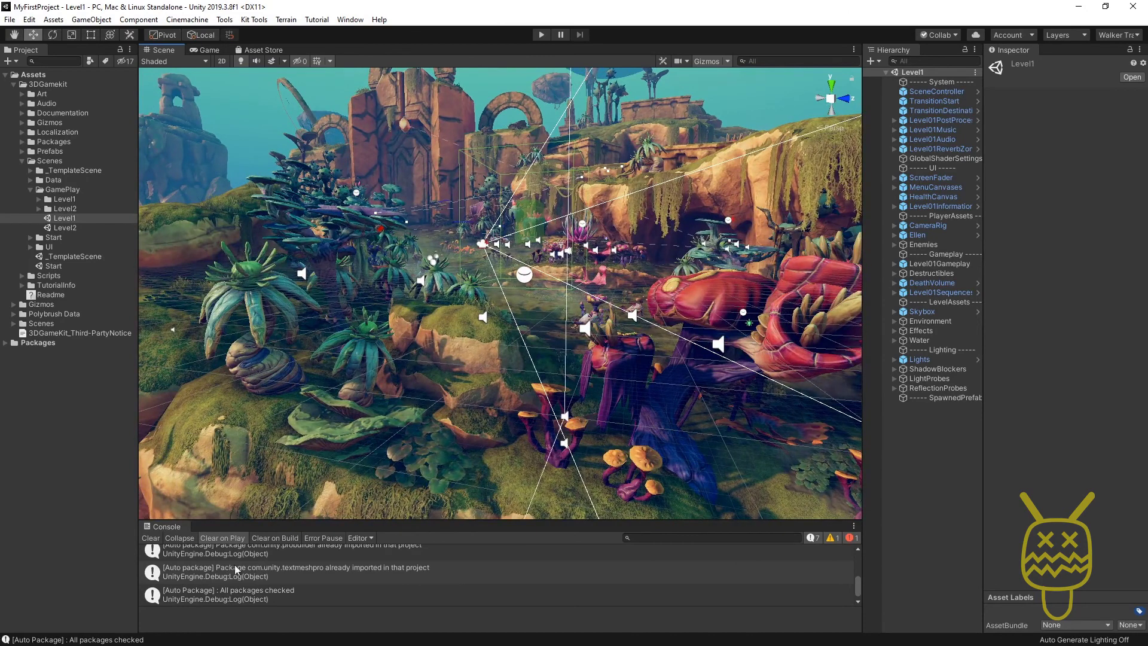
Step: Clear the Console messages and run the Level1 scene in Play mode
{"action": "left_click", "coordinate": [150, 538]}
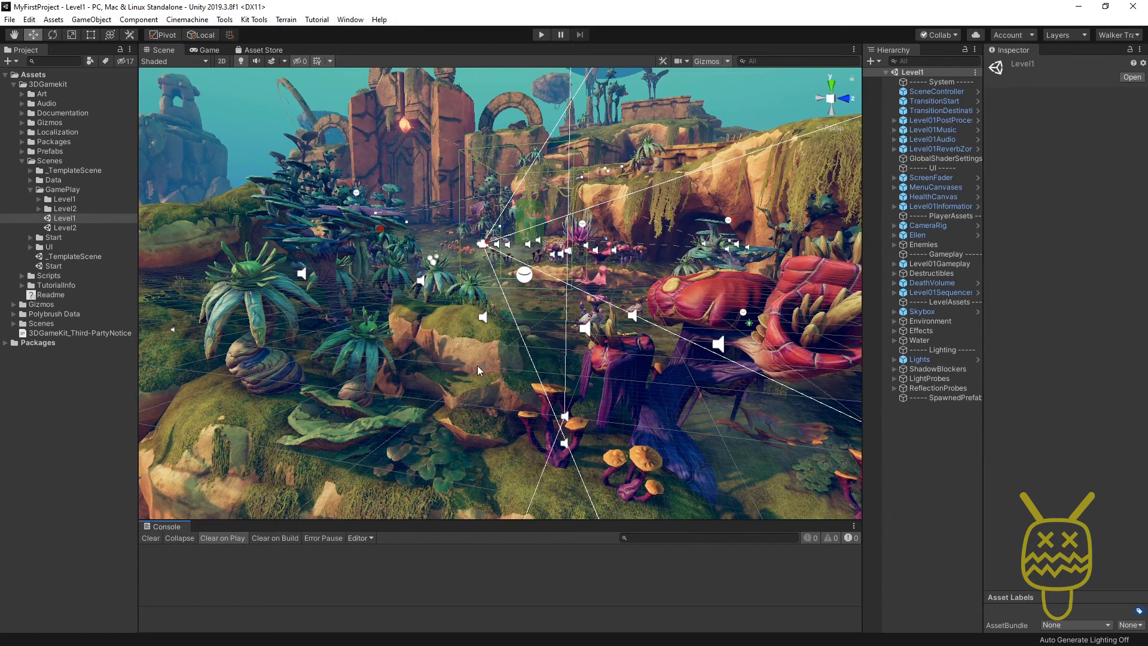
{"action": "left_click", "coordinate": [541, 34]}
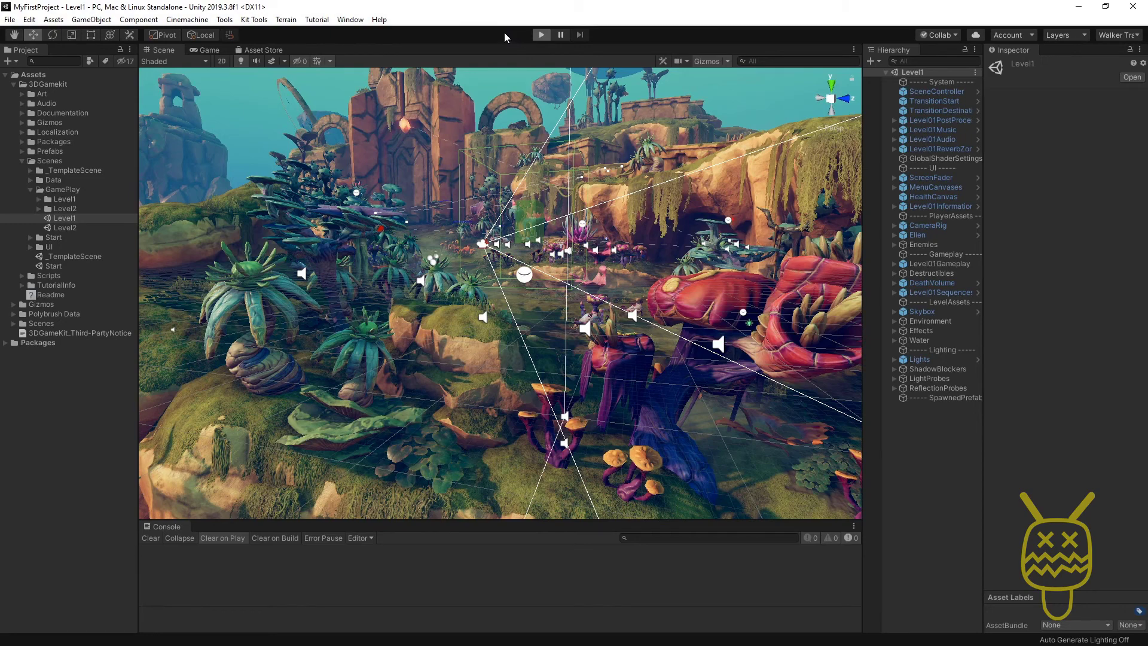
{"action": "left_click", "coordinate": [542, 35]}
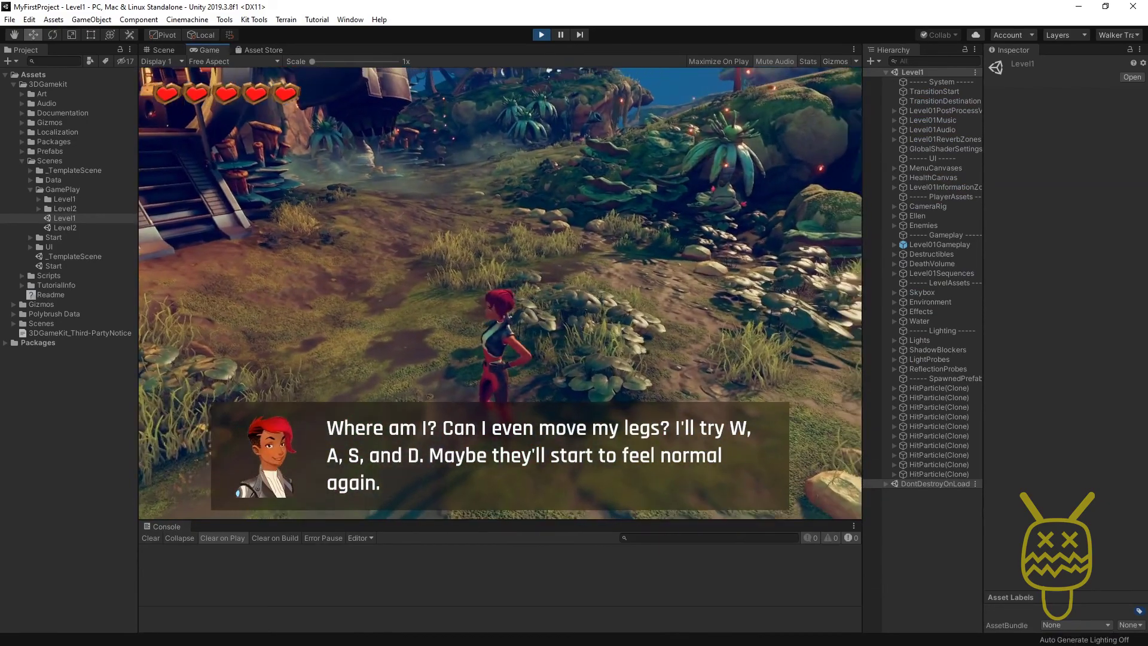
Step: Playtest Level1 by running the character forward over the grassy hill and jumping the gap to the area beyond
{"action": "key", "text": "w"}
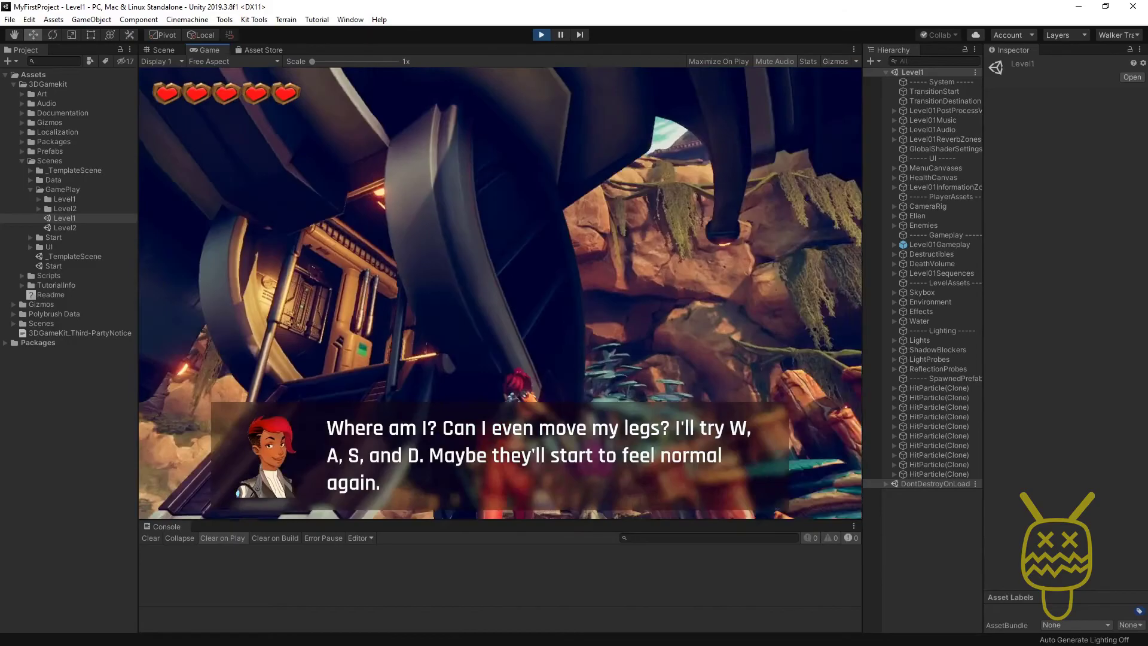
{"action": "key", "text": "w"}
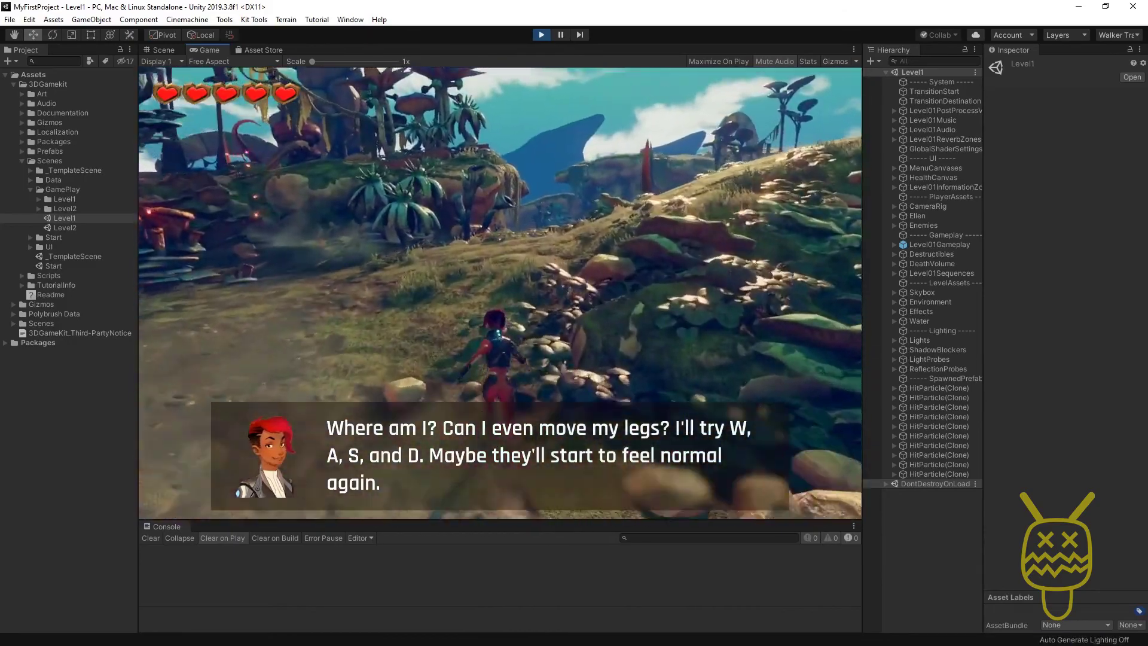
{"action": "key", "text": "w"}
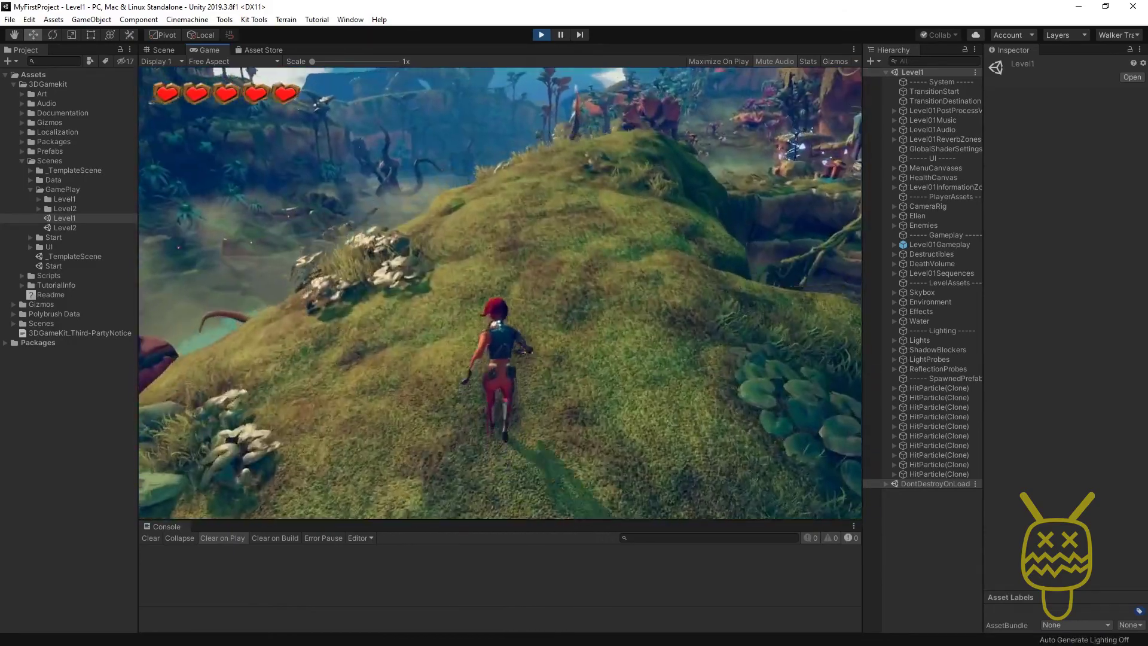
{"action": "key", "text": "w"}
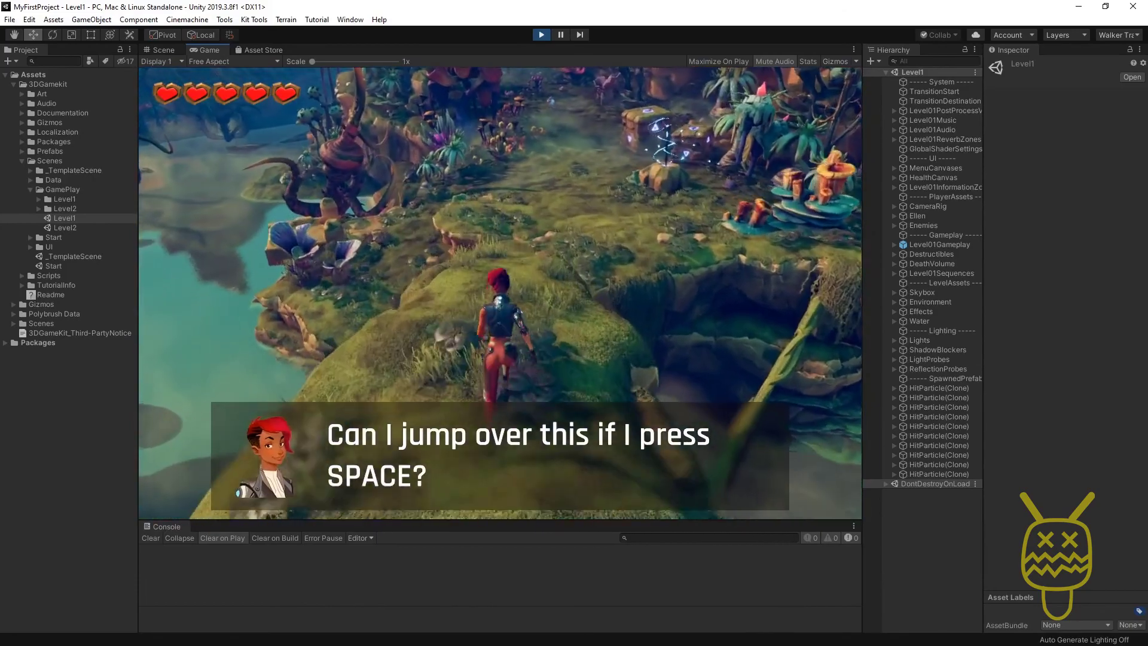
{"action": "key", "text": "w"}
{"action": "key", "text": "space"}
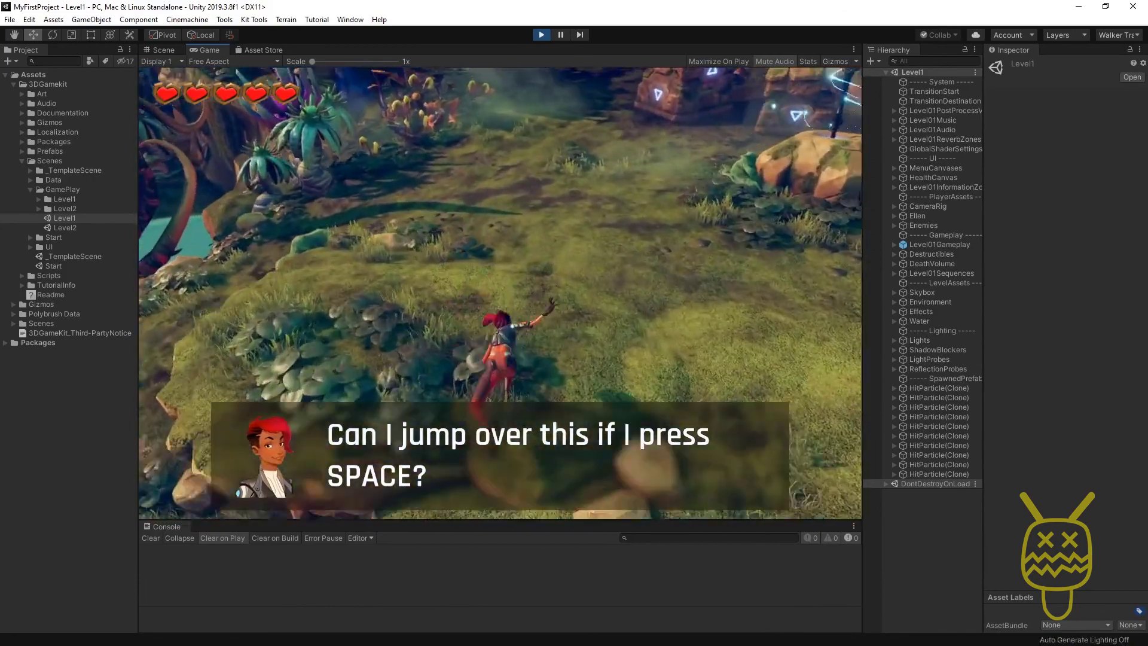
{"action": "key", "text": "w"}
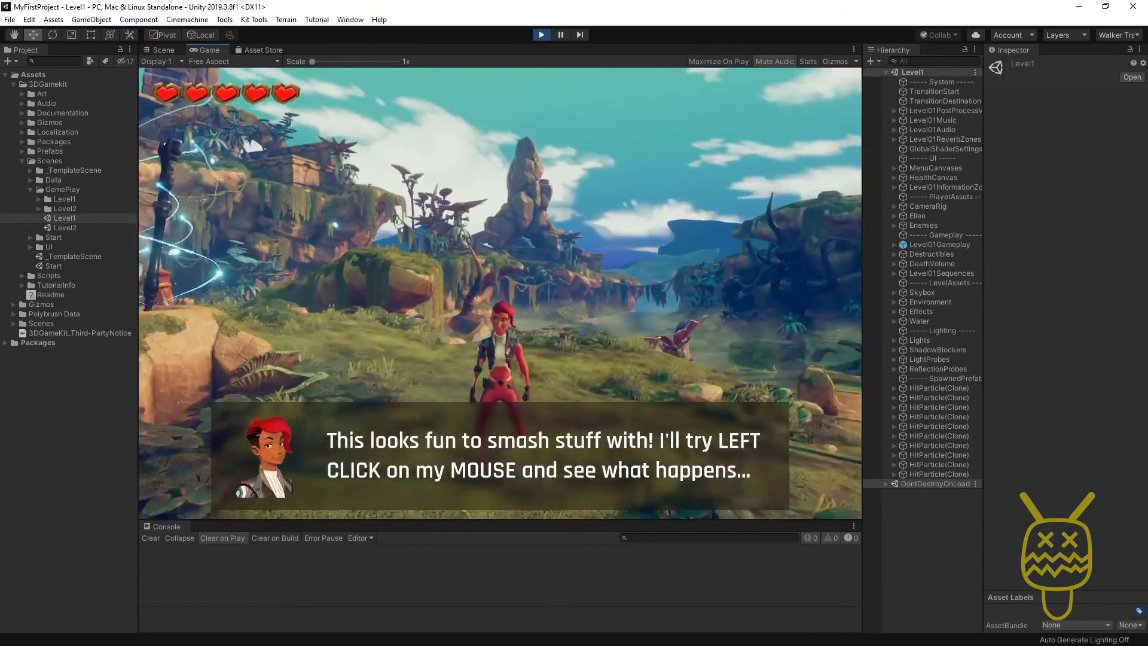